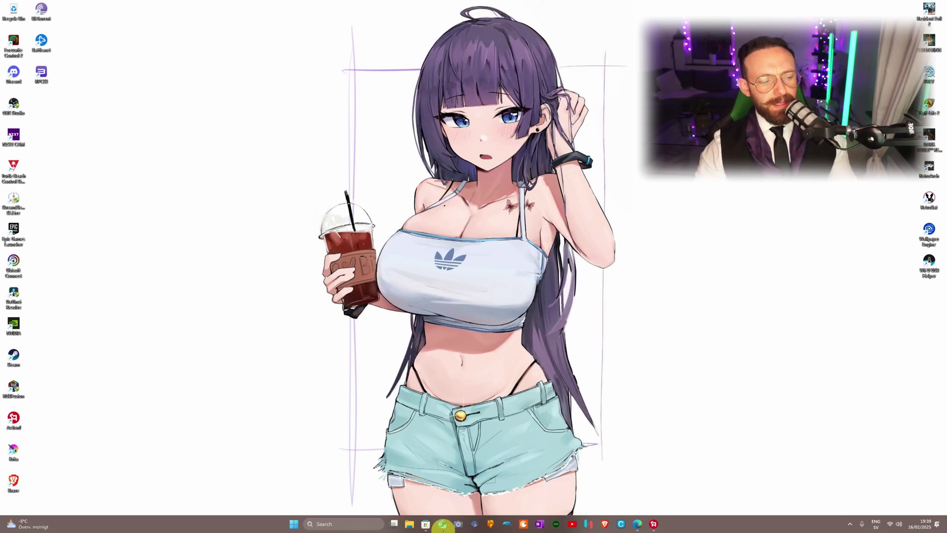
Search the Microsoft Store for python, view the Python 3.10 page, then close the Store
{"action": "mouse_move", "coordinate": [425, 524]}
{"action": "left_click", "coordinate": [429, 466]}
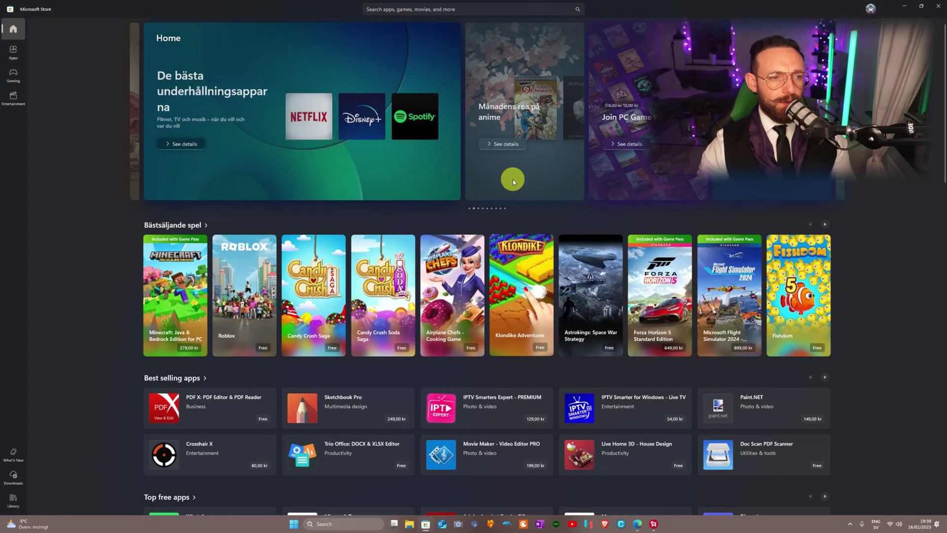
{"action": "left_click", "coordinate": [434, 10]}
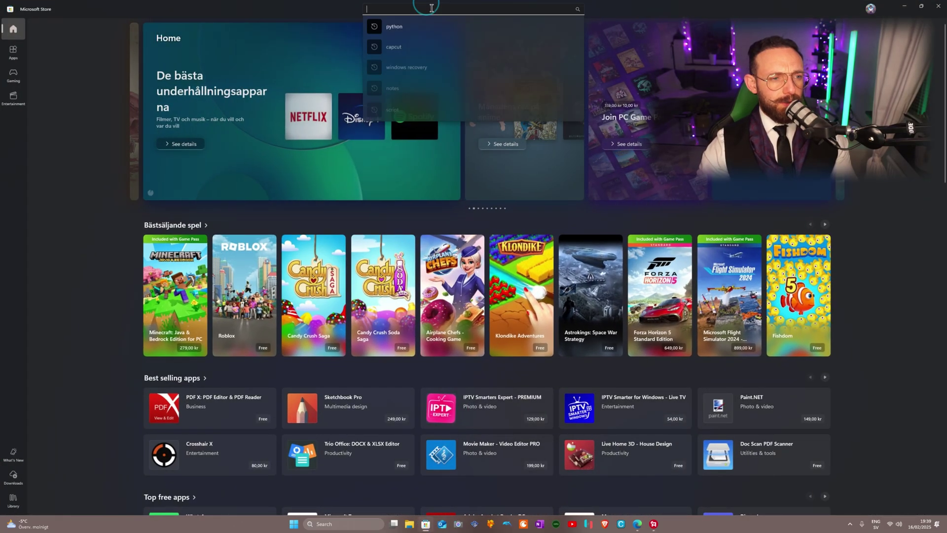
{"action": "left_click", "coordinate": [407, 28]}
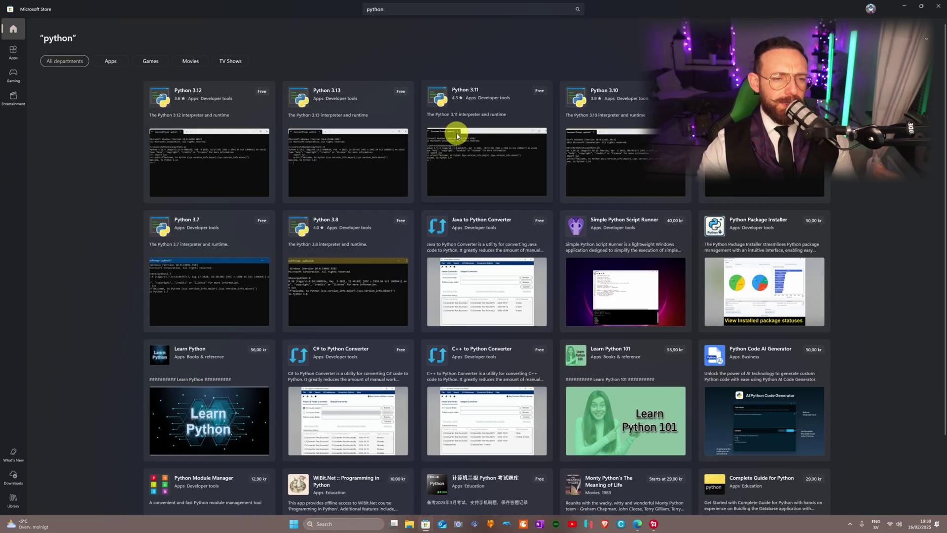
{"action": "mouse_move", "coordinate": [613, 144]}
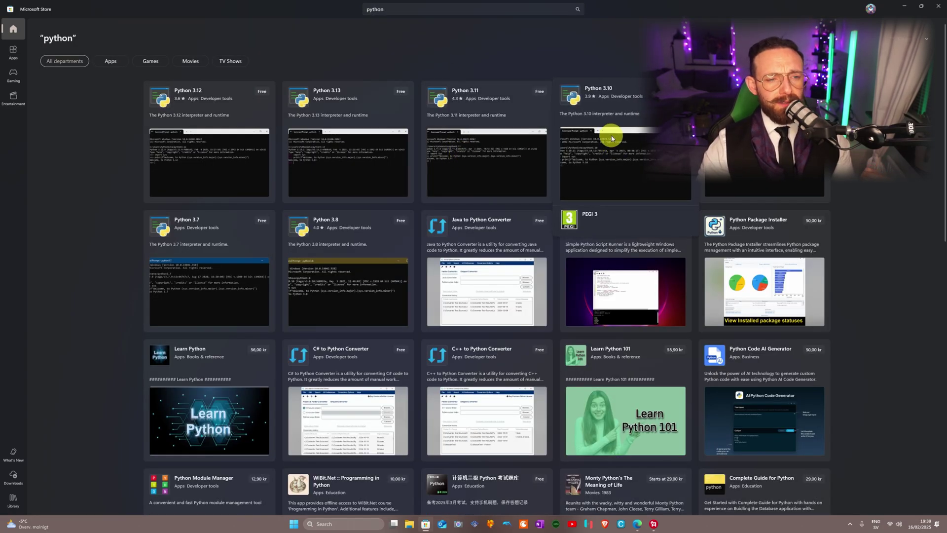
{"action": "left_click", "coordinate": [634, 169]}
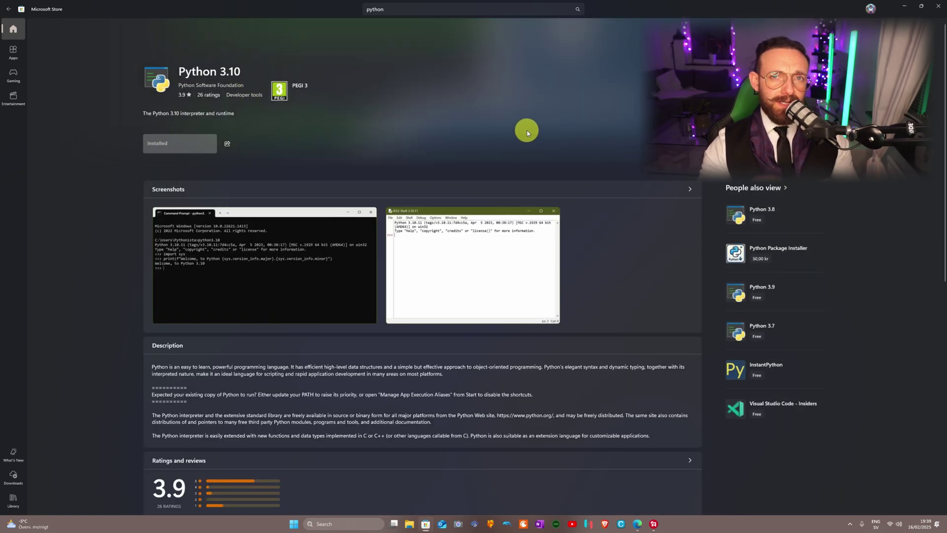
{"action": "left_click", "coordinate": [937, 8]}
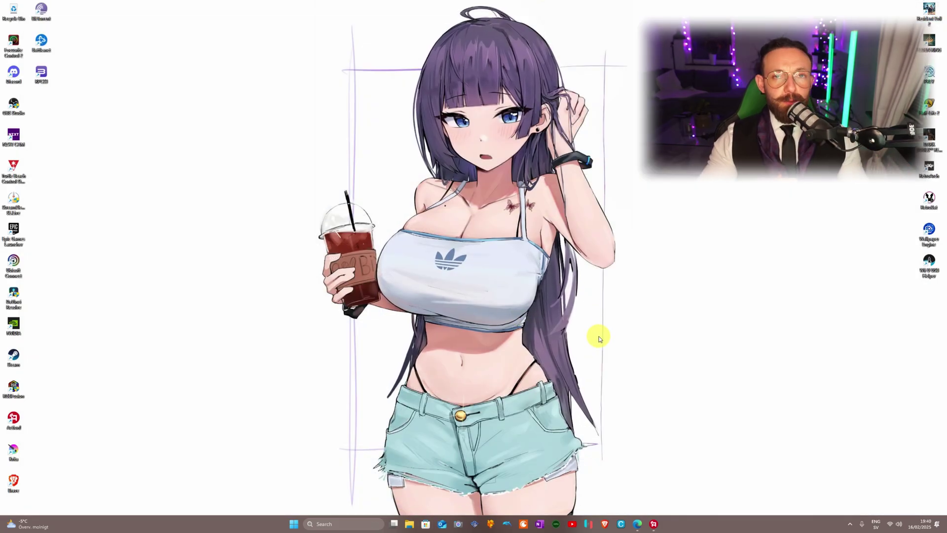
Launch Ryujinx and start a RomFS extraction for Pokémon Violet from its context menu
{"action": "left_click", "coordinate": [588, 523]}
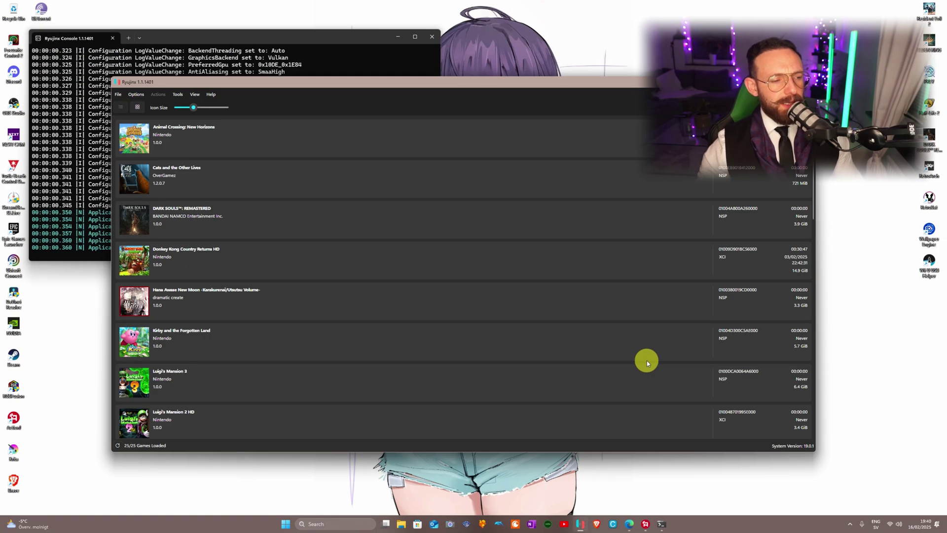
{"action": "scroll", "coordinate": [262, 227], "scroll_direction": "down", "scroll_amount": 5}
{"action": "scroll", "coordinate": [263, 266], "scroll_direction": "down", "scroll_amount": 3}
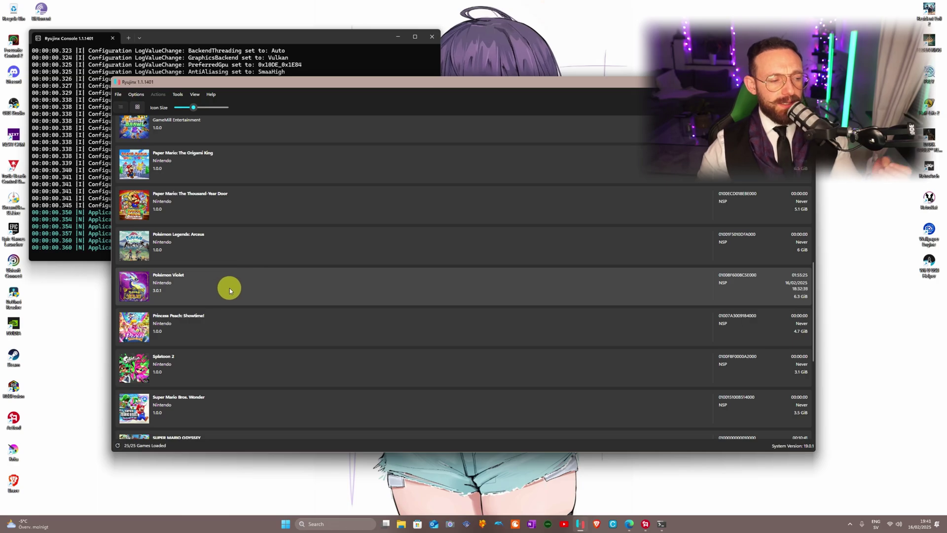
{"action": "scroll", "coordinate": [227, 286], "scroll_direction": "down", "scroll_amount": 1}
{"action": "scroll", "coordinate": [221, 267], "scroll_direction": "up", "scroll_amount": 1}
{"action": "right_click", "coordinate": [234, 286]}
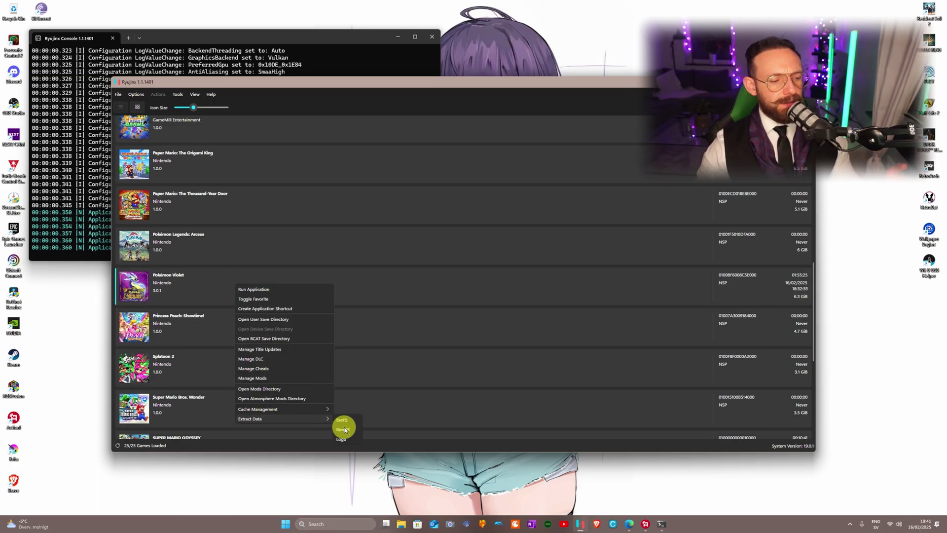
{"action": "left_click", "coordinate": [346, 433]}
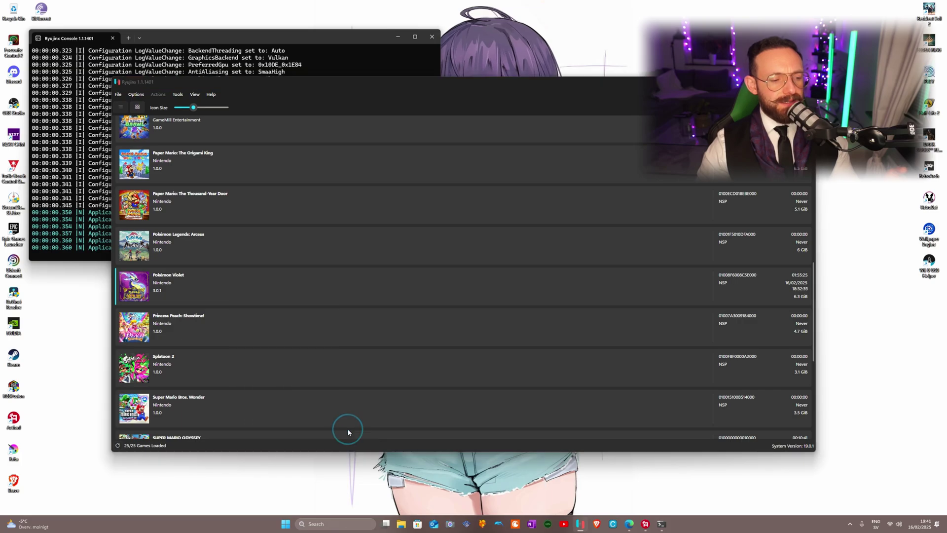
In the destination chooser, create a new folder inside Downloads
{"action": "left_click_drag", "start_coordinate": [243, 95], "coordinate": [516, 158]}
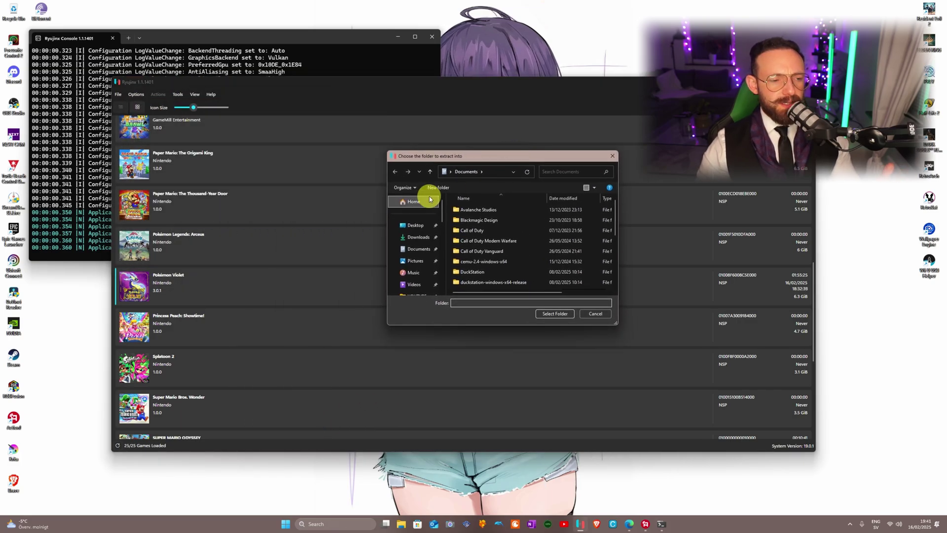
{"action": "left_click", "coordinate": [417, 238]}
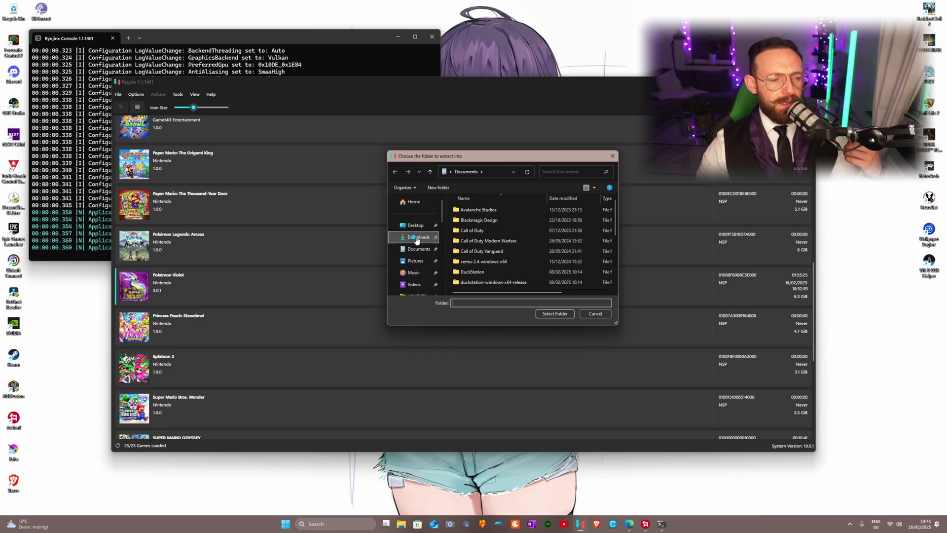
{"action": "right_click", "coordinate": [531, 231]}
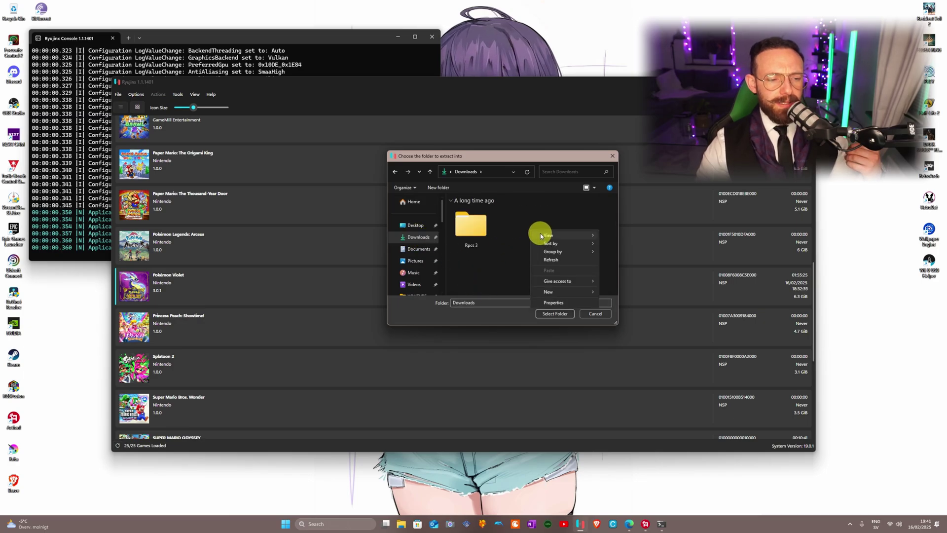
{"action": "mouse_move", "coordinate": [567, 292]}
{"action": "left_click", "coordinate": [626, 294]}
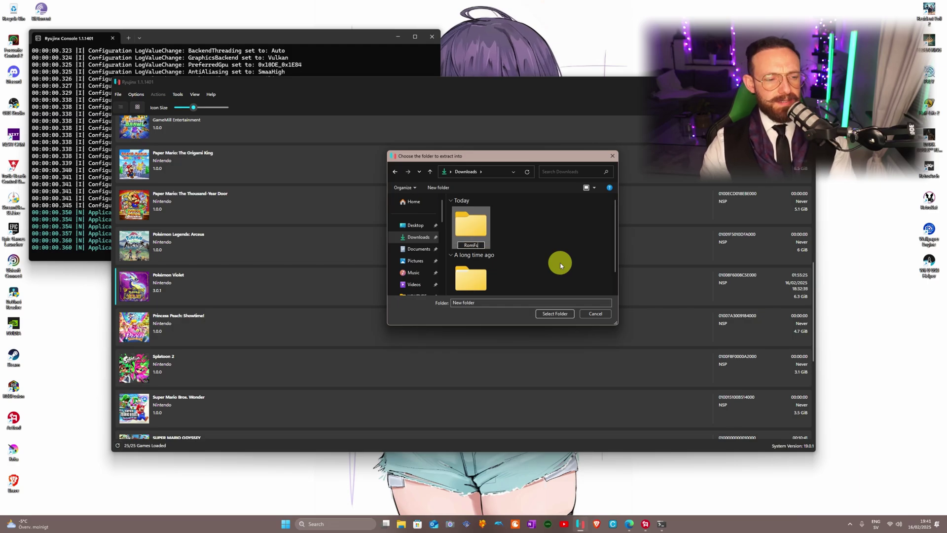
Name the folder RomFs, select it as the extraction destination, and close Ryujinx
{"action": "left_click", "coordinate": [492, 223]}
{"action": "left_click", "coordinate": [550, 314]}
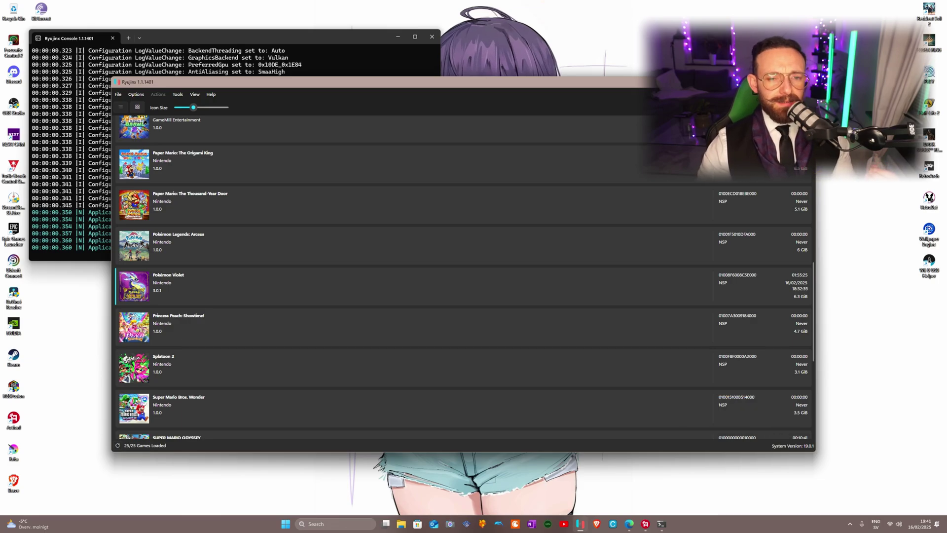
{"action": "key", "text": "alt+F4"}
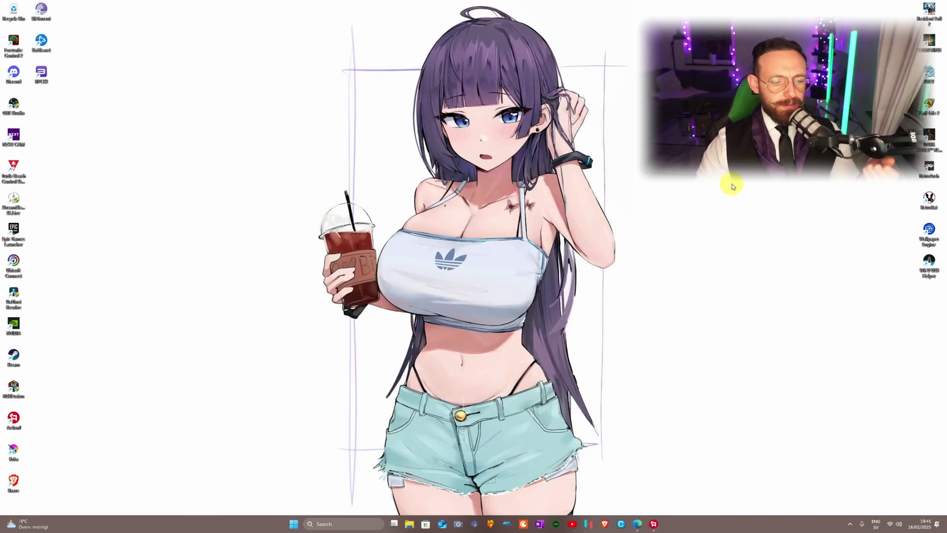
Open the GameBanana SV 3.0 Randomizer page in Edge and follow its Trinity Loader Nightly GitHub link
{"action": "left_click", "coordinate": [637, 523]}
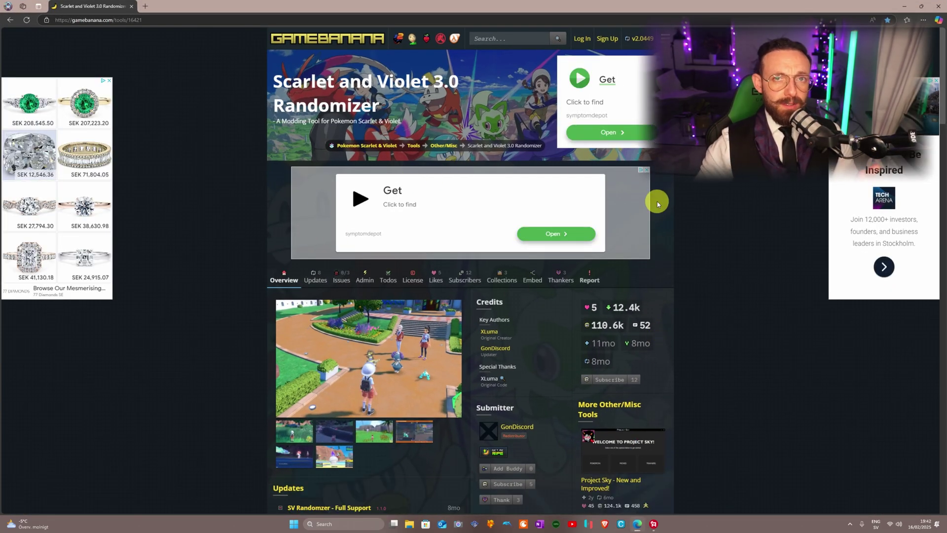
{"action": "scroll", "coordinate": [307, 264], "scroll_direction": "down", "scroll_amount": 5}
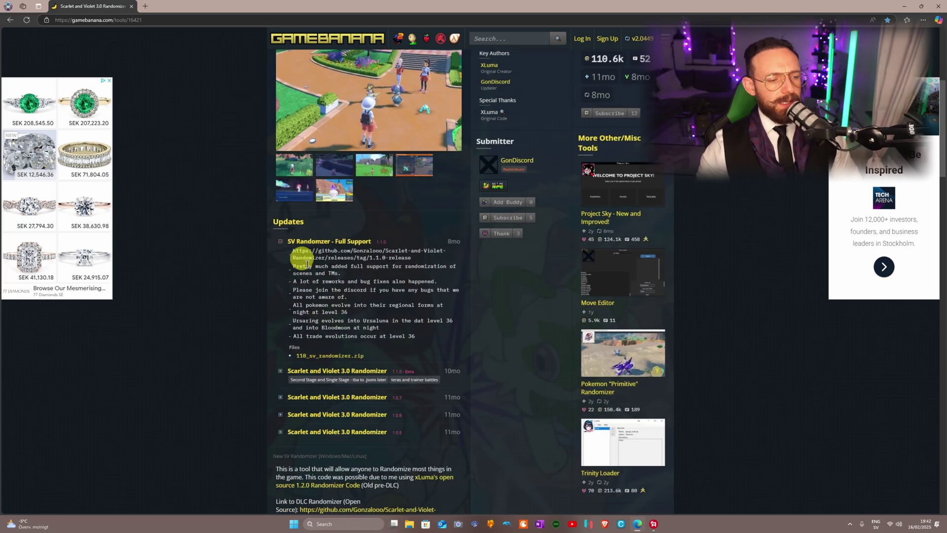
{"action": "scroll", "coordinate": [307, 263], "scroll_direction": "down", "scroll_amount": 5}
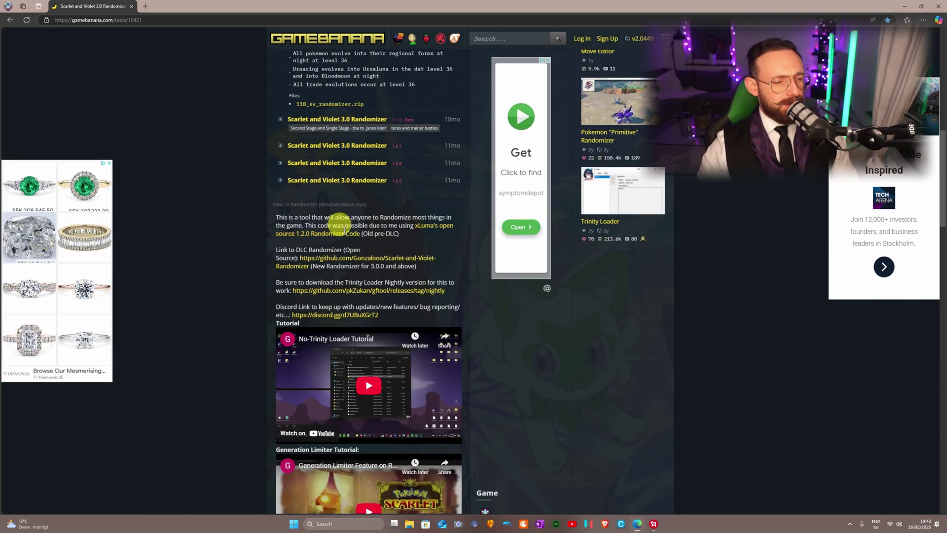
{"action": "left_click", "coordinate": [402, 290]}
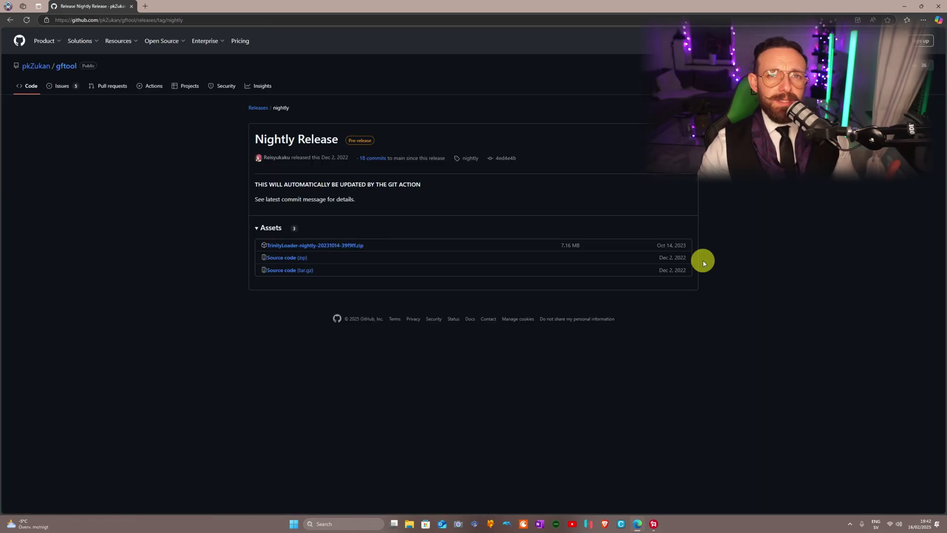
Download the TrinityLoader nightly zip, return to the GameBanana Files section, and put the browser away
{"action": "left_click", "coordinate": [332, 250]}
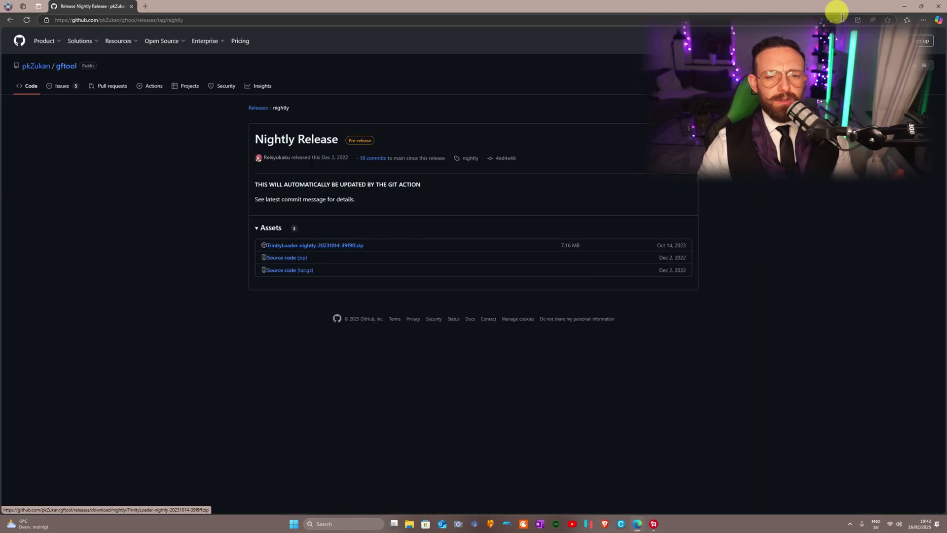
{"action": "key", "text": "alt+Left"}
{"action": "scroll", "coordinate": [365, 276], "scroll_direction": "down", "scroll_amount": 15}
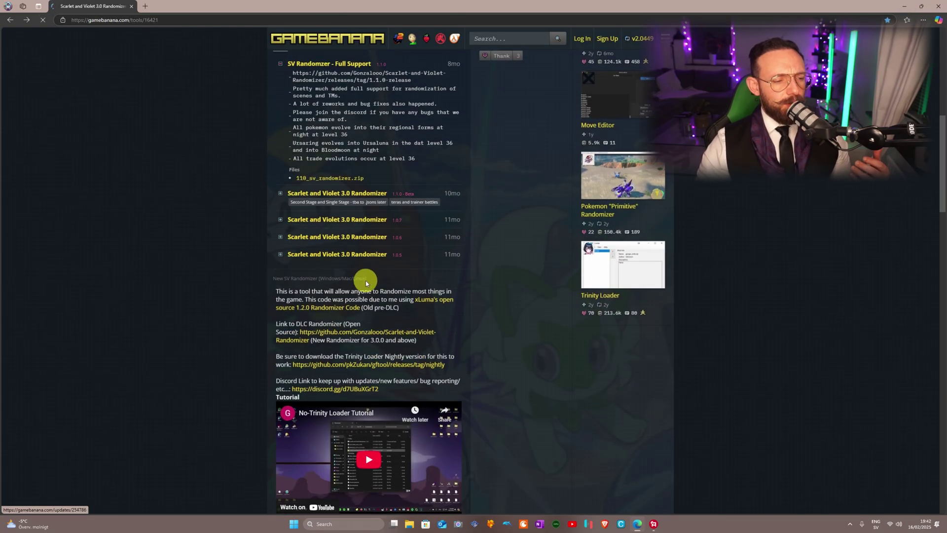
{"action": "scroll", "coordinate": [369, 309], "scroll_direction": "down", "scroll_amount": 12}
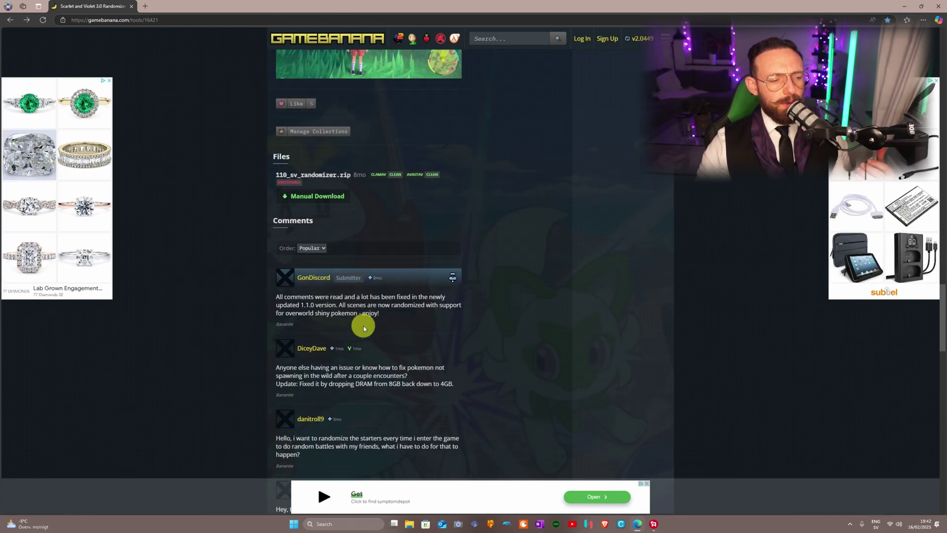
{"action": "scroll", "coordinate": [363, 324], "scroll_direction": "up", "scroll_amount": 1}
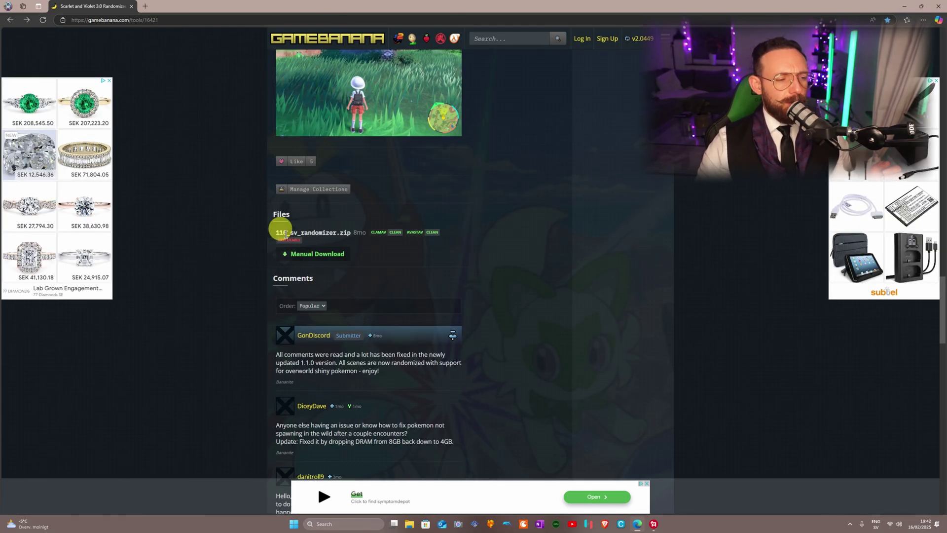
{"action": "mouse_move", "coordinate": [295, 238]}
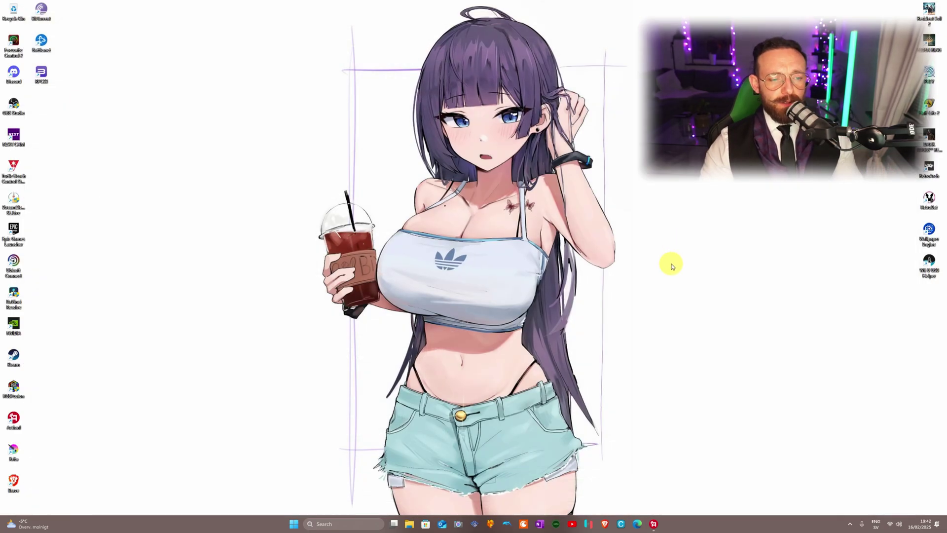
Open Downloads in File Explorer, check the TrinityLoader zip, and browse into RomFs and its arc folder
{"action": "left_click", "coordinate": [409, 523]}
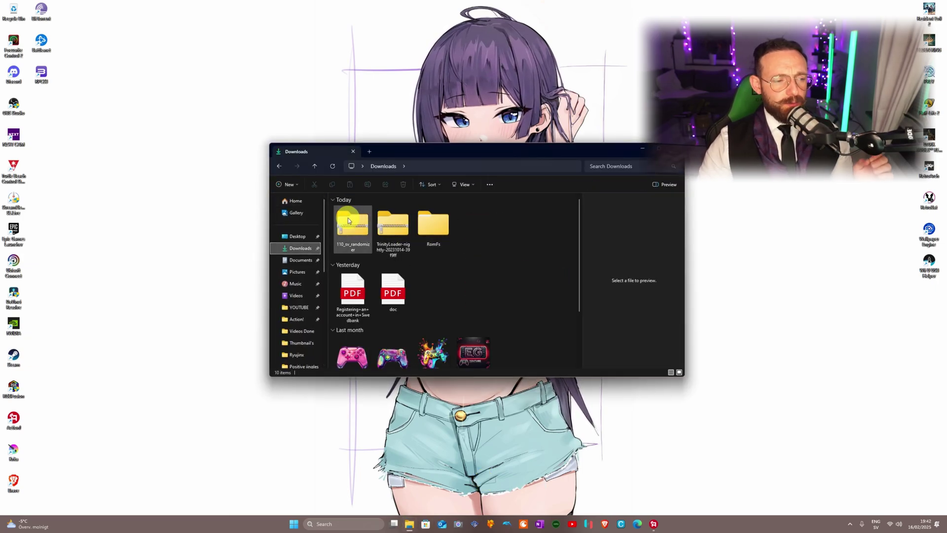
{"action": "left_click", "coordinate": [390, 224]}
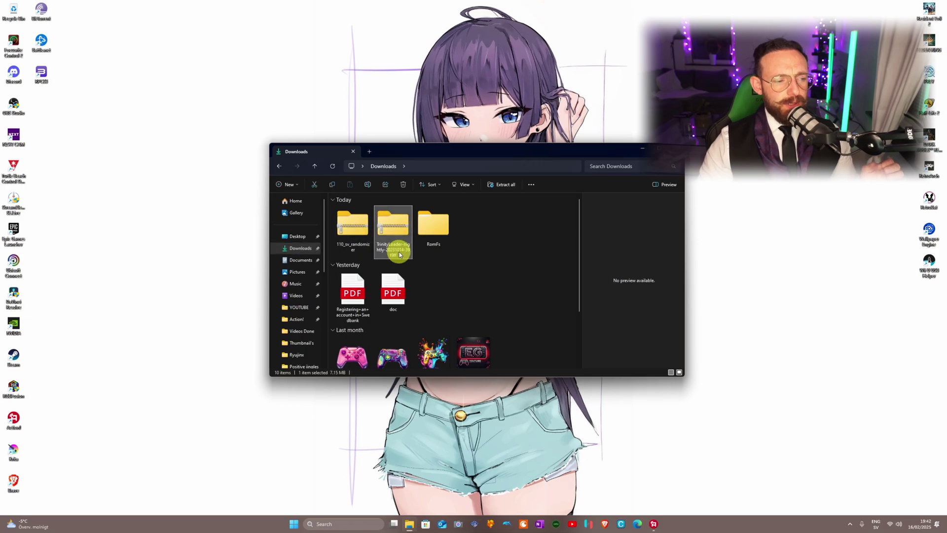
{"action": "double_click", "coordinate": [437, 231]}
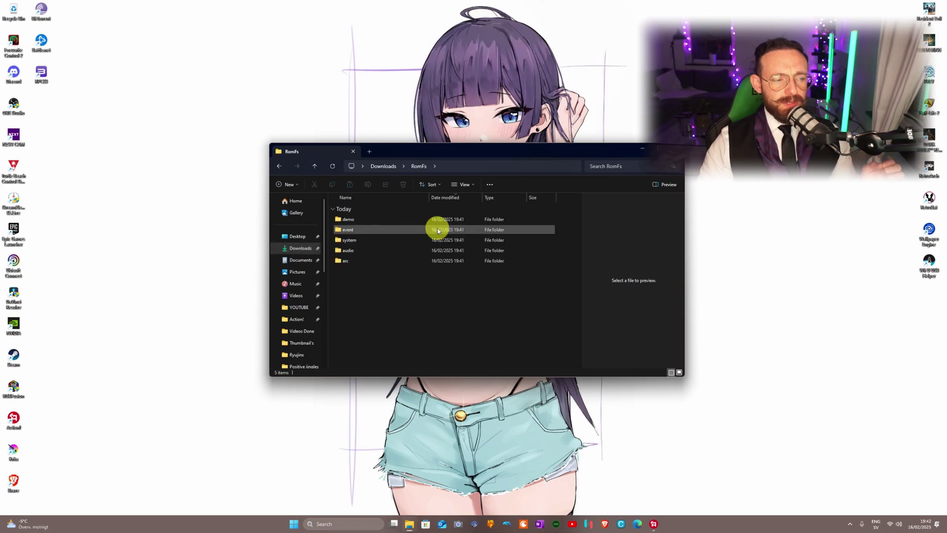
{"action": "double_click", "coordinate": [357, 261]}
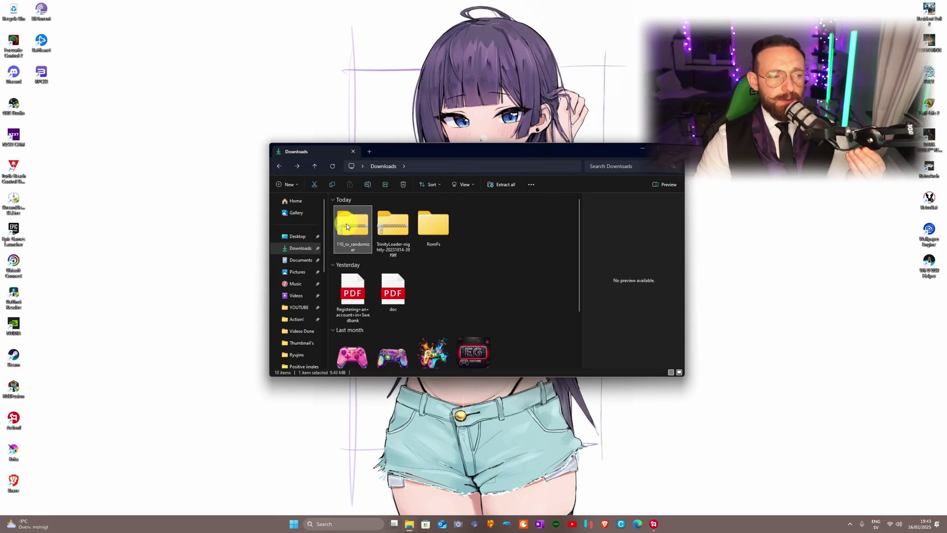
Extract the 110_sv_randomizer zip with 7-Zip and move the extracted folder to the desktop
{"action": "right_click", "coordinate": [342, 226]}
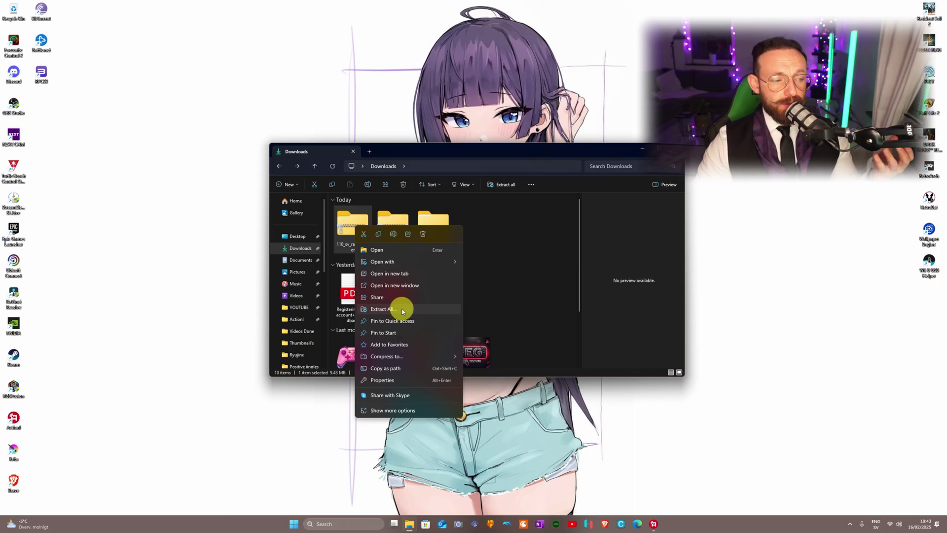
{"action": "left_click", "coordinate": [346, 230]}
{"action": "right_click", "coordinate": [346, 231]}
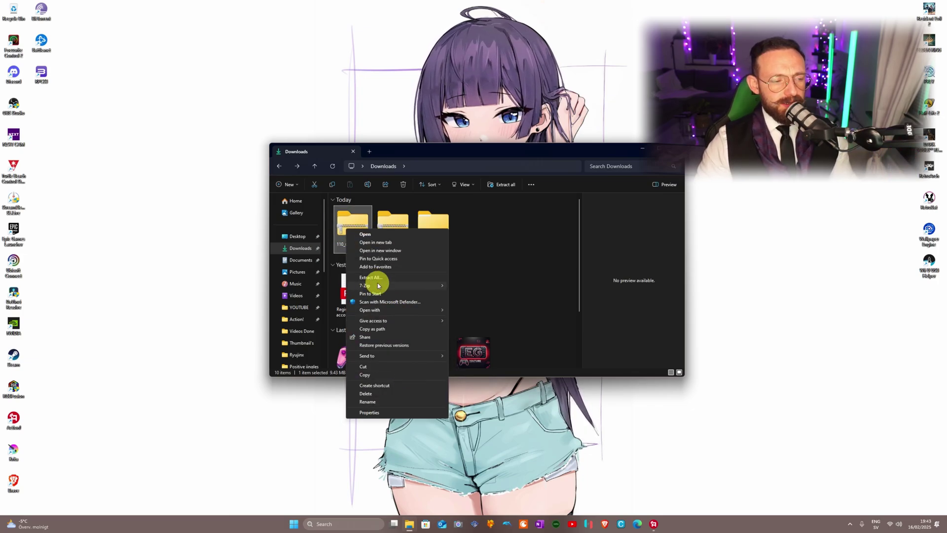
{"action": "mouse_move", "coordinate": [377, 284]}
{"action": "left_click", "coordinate": [486, 303]}
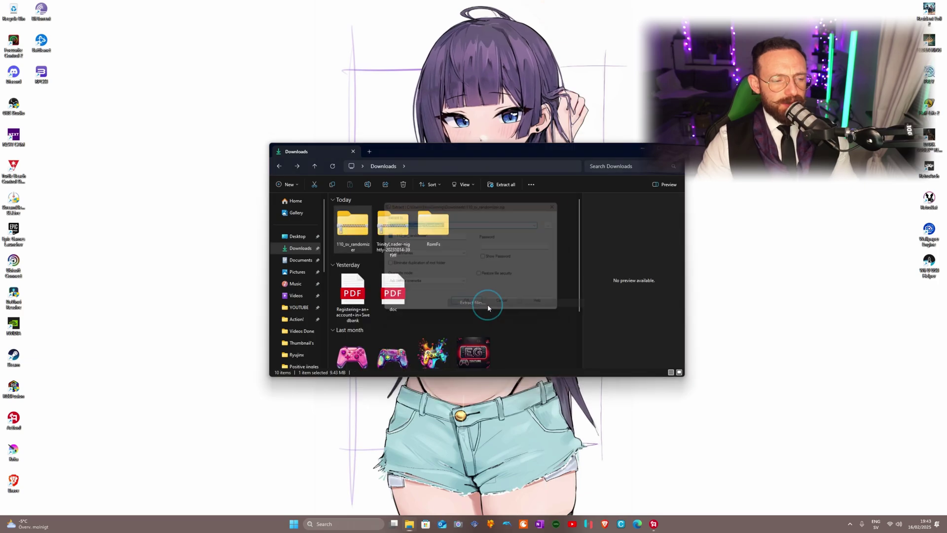
{"action": "left_click", "coordinate": [469, 302]}
{"action": "left_click", "coordinate": [477, 226]}
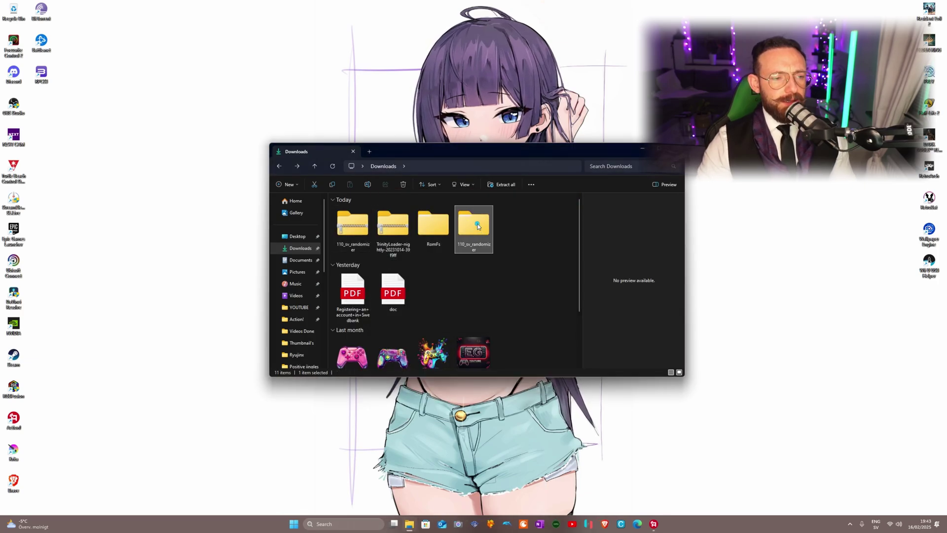
{"action": "left_click_drag", "start_coordinate": [478, 226], "coordinate": [402, 102]}
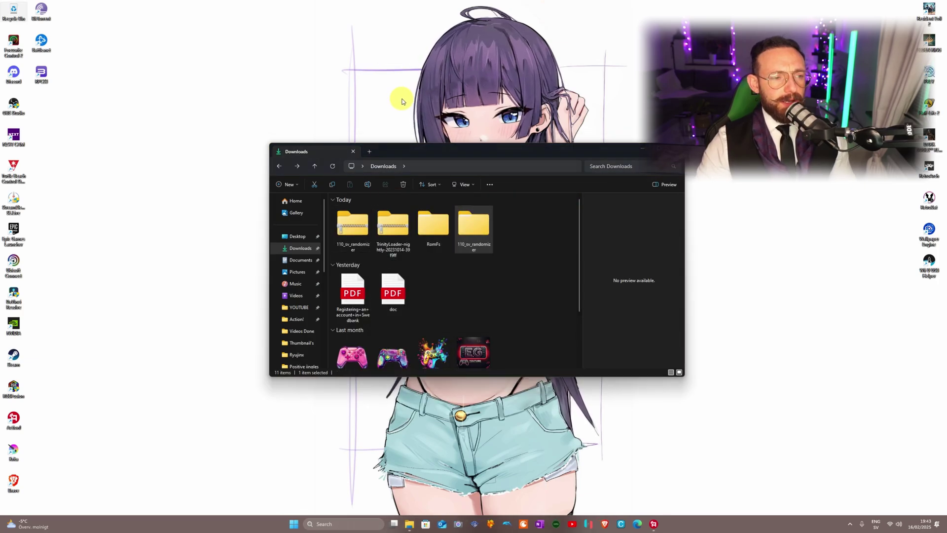
Extract the TrinityLoader nightly zip with 7-Zip, move its folder to the desktop, and close Downloads
{"action": "left_click", "coordinate": [392, 228]}
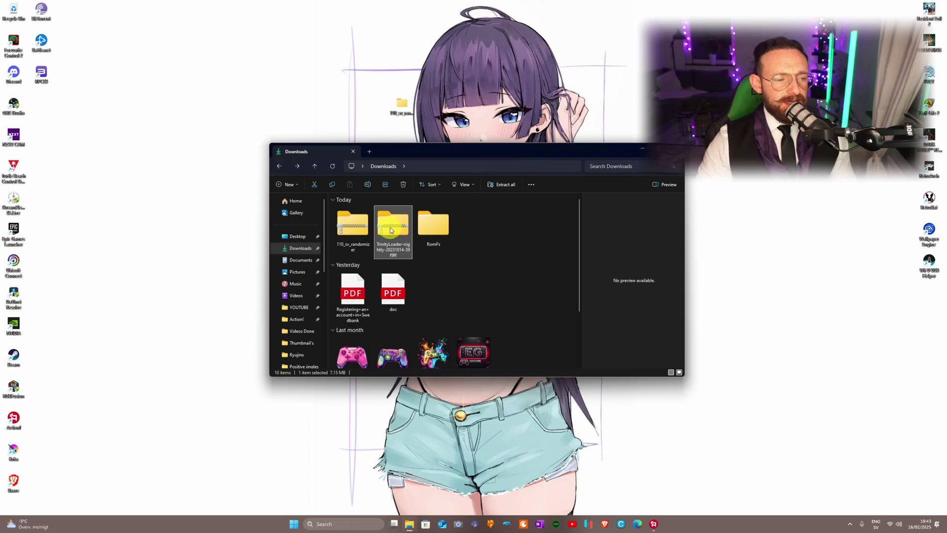
{"action": "right_click", "coordinate": [391, 230]}
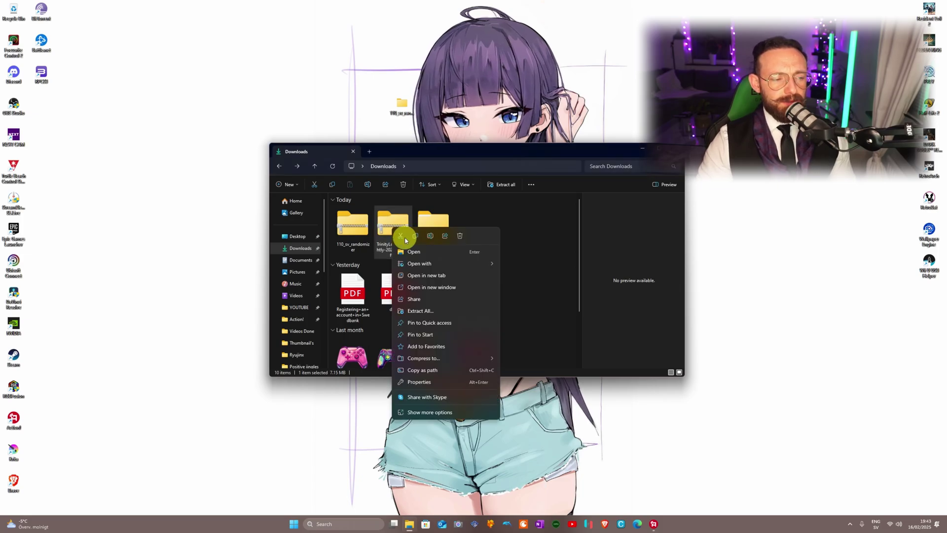
{"action": "left_click", "coordinate": [415, 408]}
{"action": "mouse_move", "coordinate": [474, 284]}
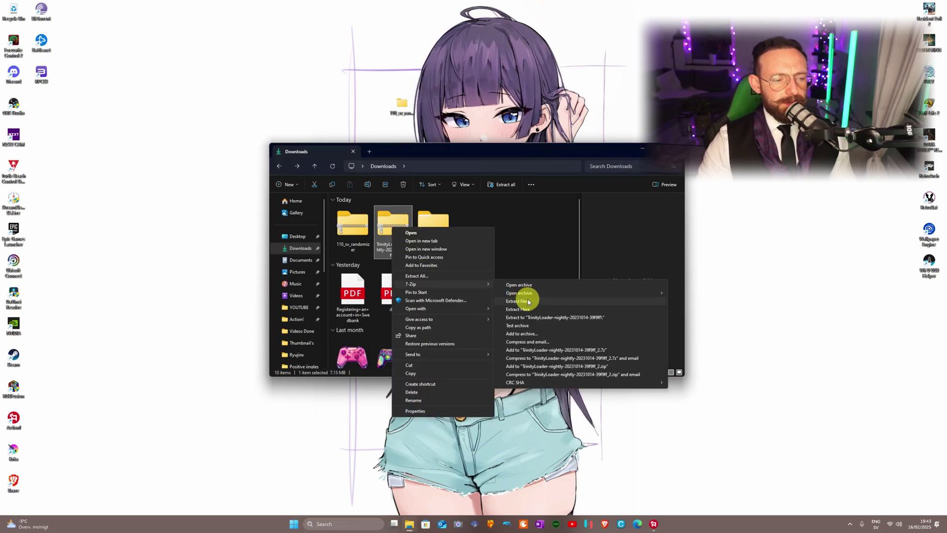
{"action": "left_click", "coordinate": [529, 301]}
{"action": "left_click", "coordinate": [482, 308]}
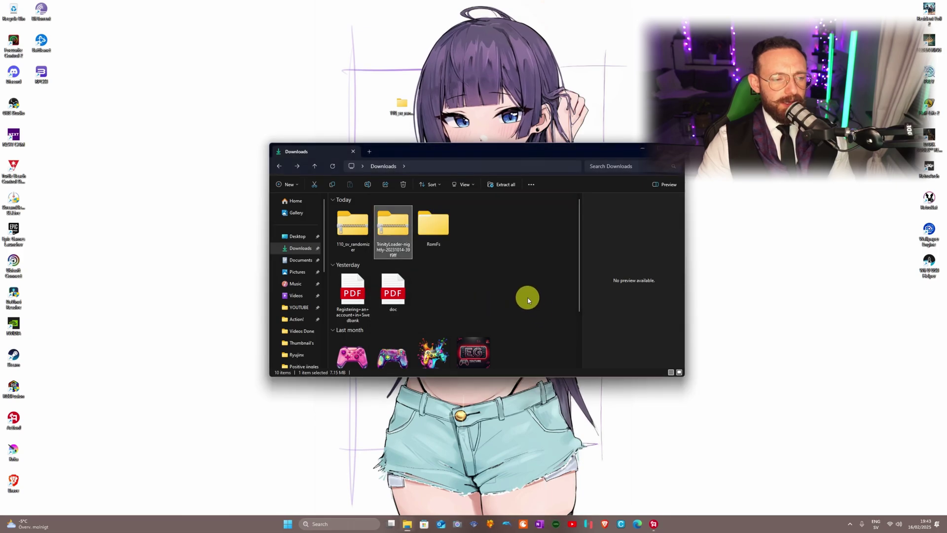
{"action": "left_click_drag", "start_coordinate": [473, 228], "coordinate": [463, 123]}
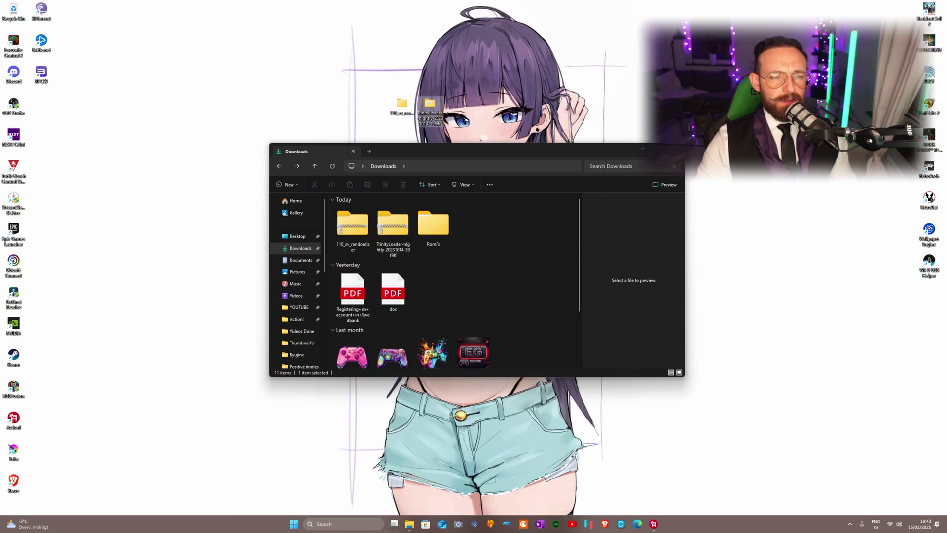
{"action": "key", "text": "alt+F4"}
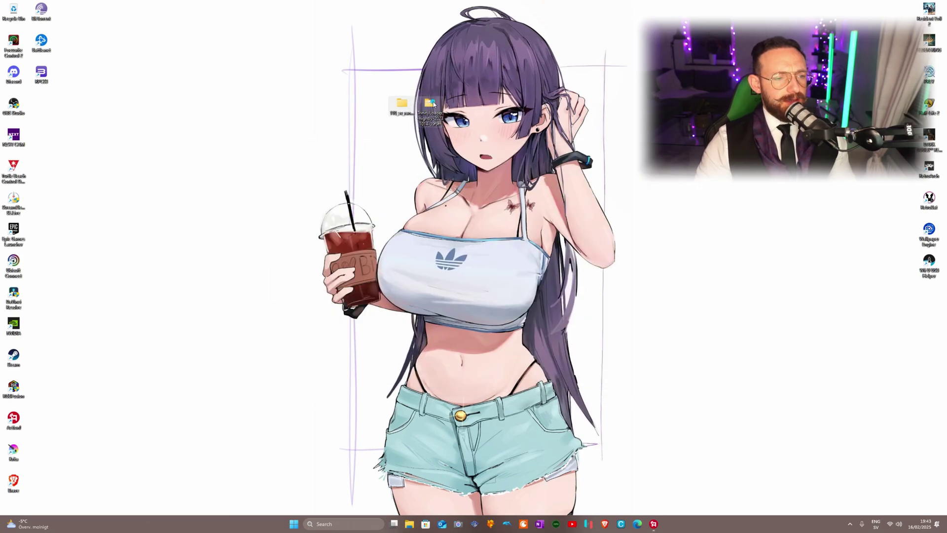
Open new_config.json from Scarlet-and-Violet-Randomizer-1.1.0-release in WordPad, just once
{"action": "left_click_drag", "start_coordinate": [433, 104], "coordinate": [511, 75]}
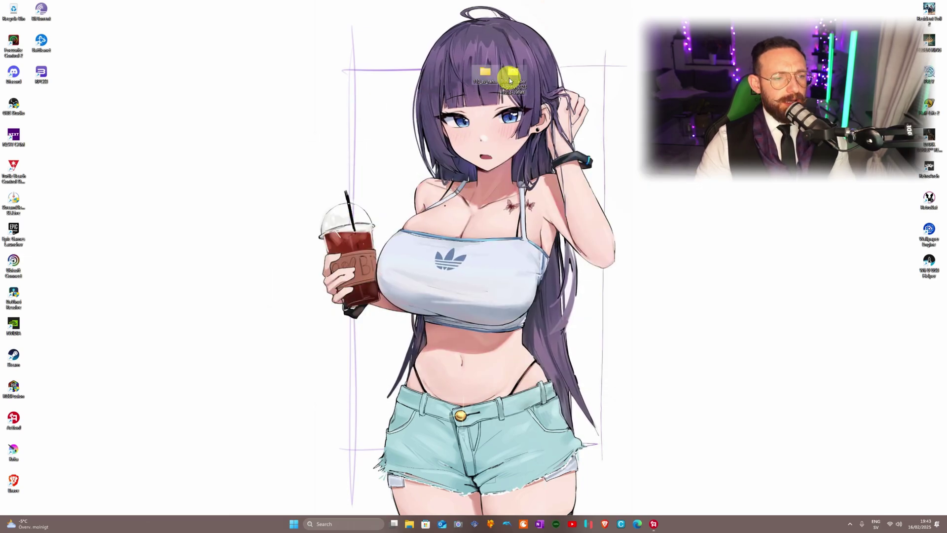
{"action": "double_click", "coordinate": [483, 73]}
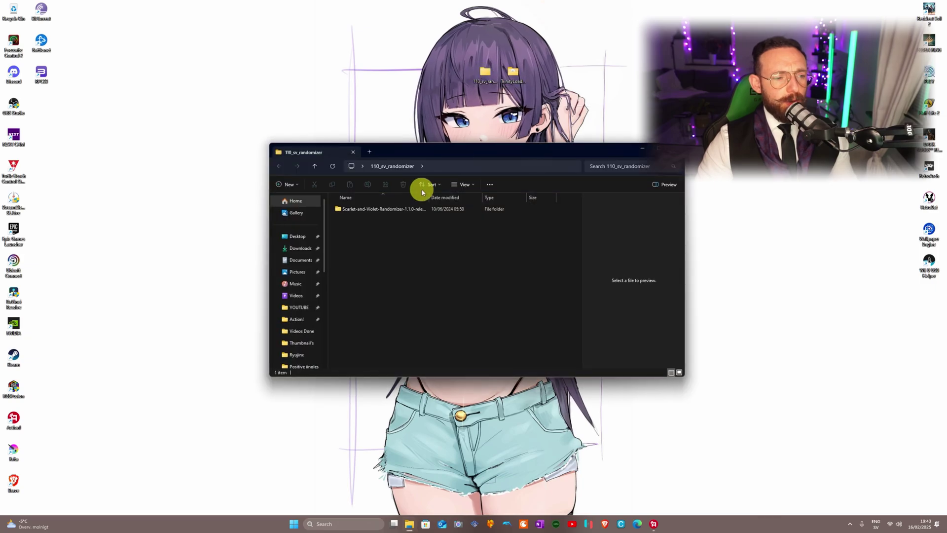
{"action": "double_click", "coordinate": [384, 210]}
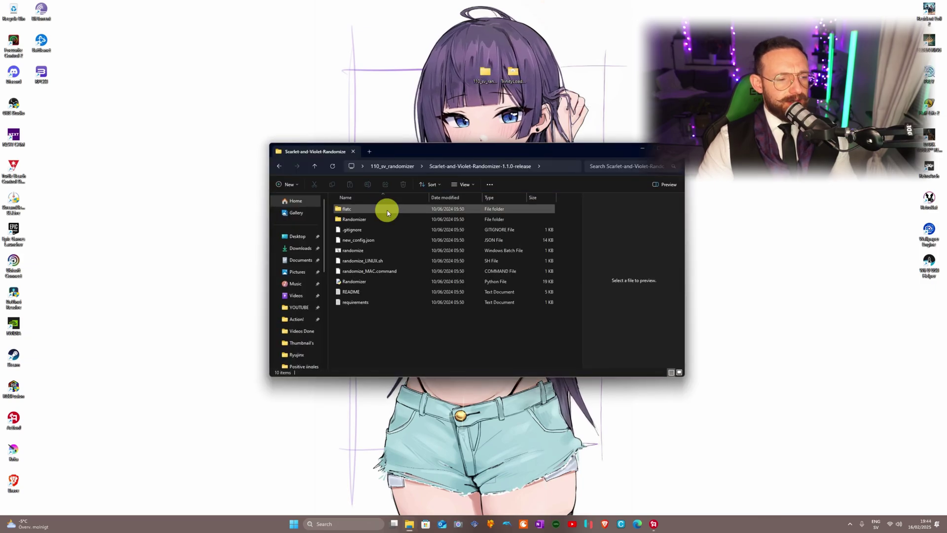
{"action": "double_click", "coordinate": [377, 241]}
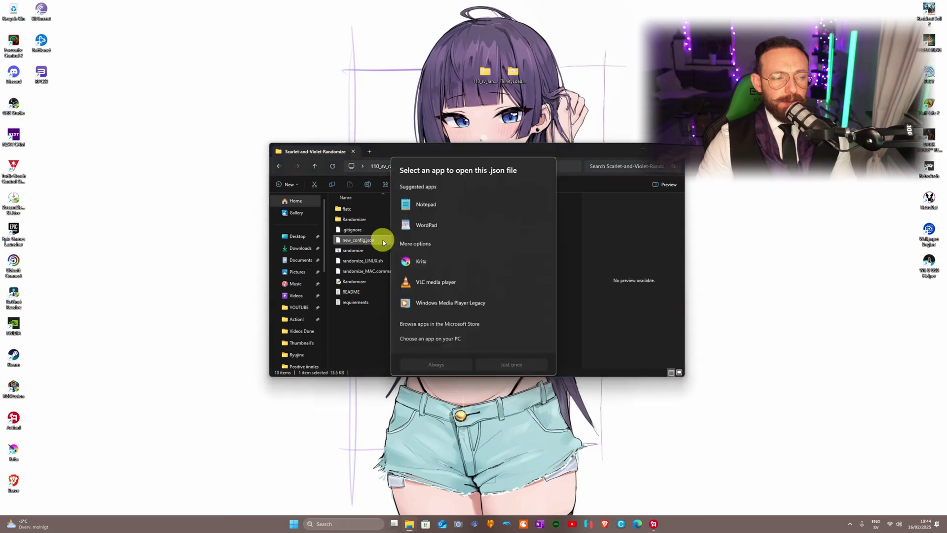
{"action": "left_click", "coordinate": [446, 227]}
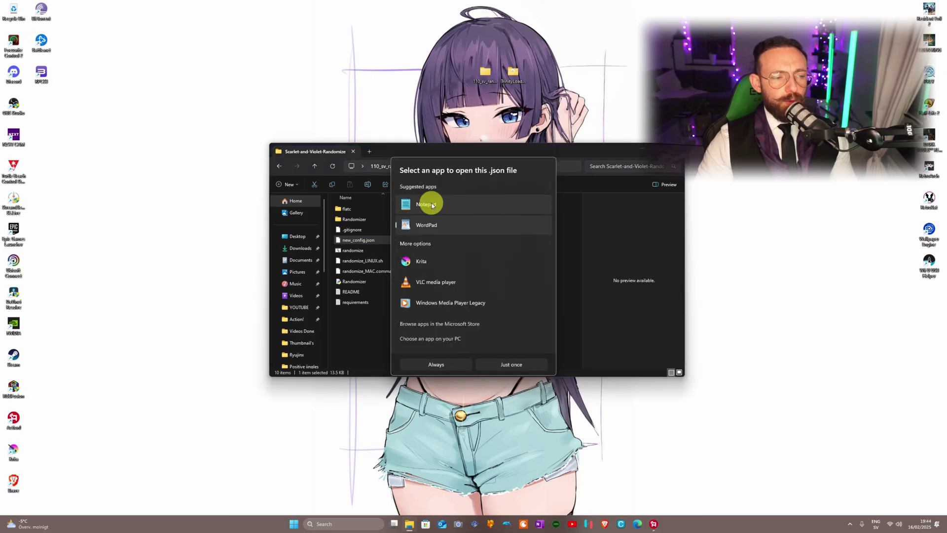
{"action": "left_click", "coordinate": [510, 365]}
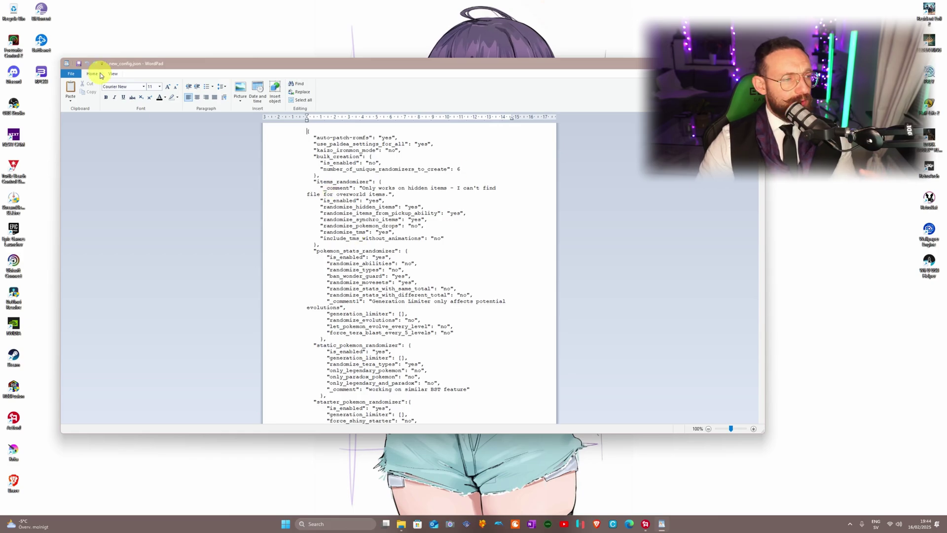
Save new_config.json from WordPad's File menu and close WordPad
{"action": "left_click", "coordinate": [71, 74]}
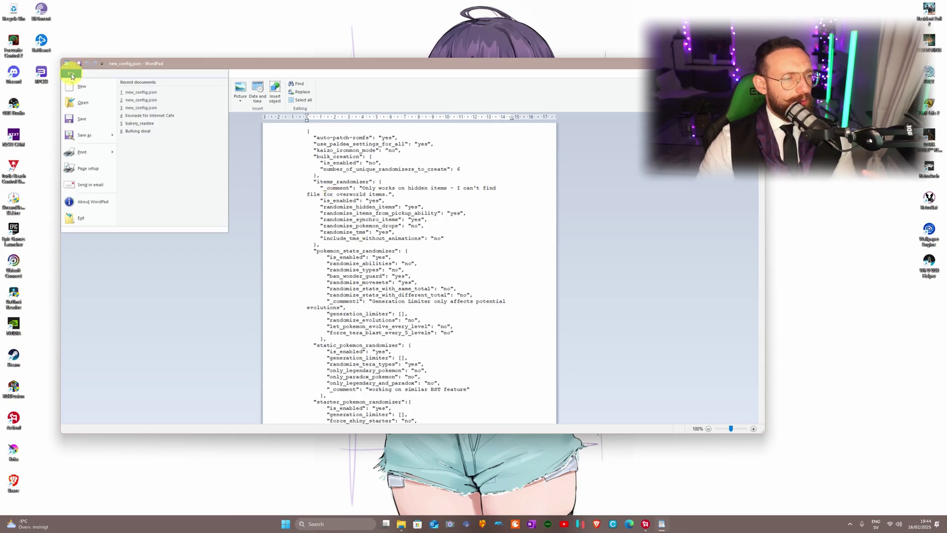
{"action": "left_click", "coordinate": [89, 119]}
{"action": "key", "text": "alt+F4"}
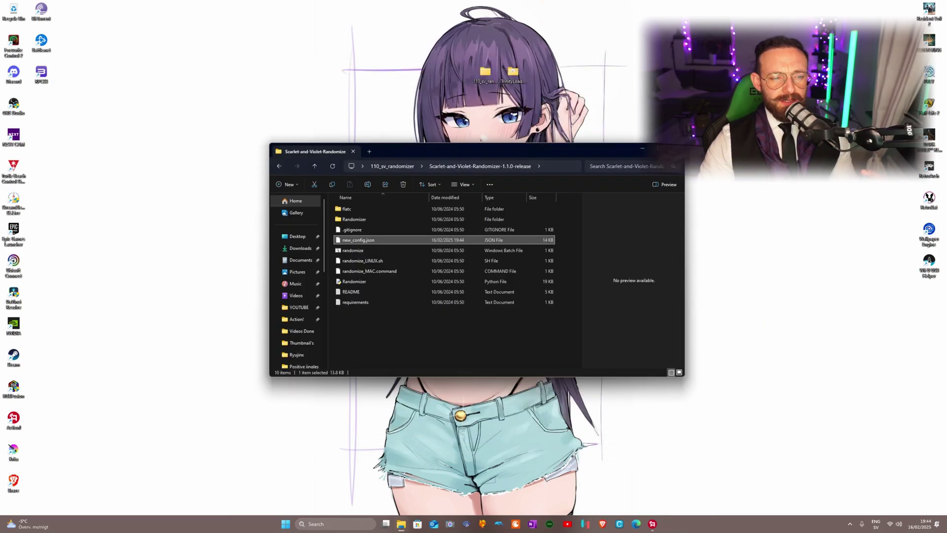
Run randomize.bat and dismiss its console once randomization completes
{"action": "left_click", "coordinate": [375, 252]}
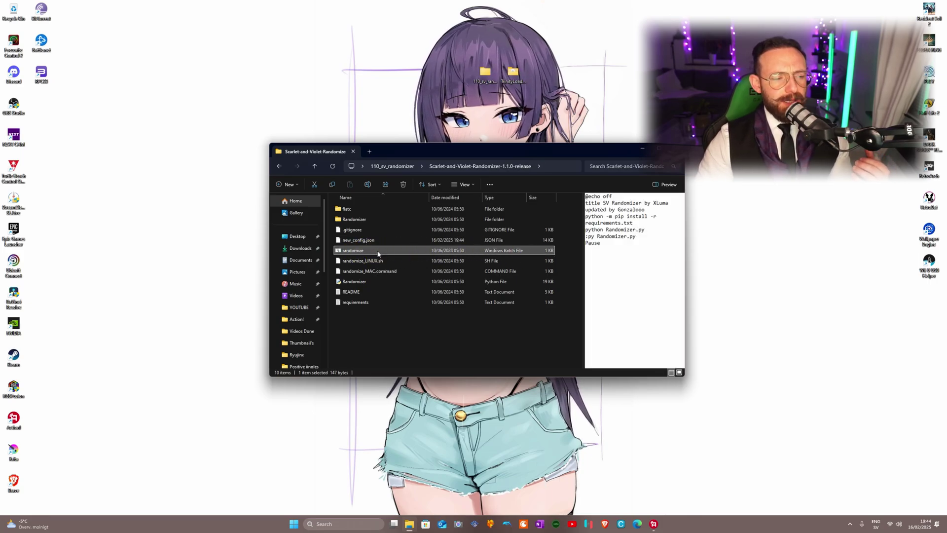
{"action": "double_click", "coordinate": [378, 253]}
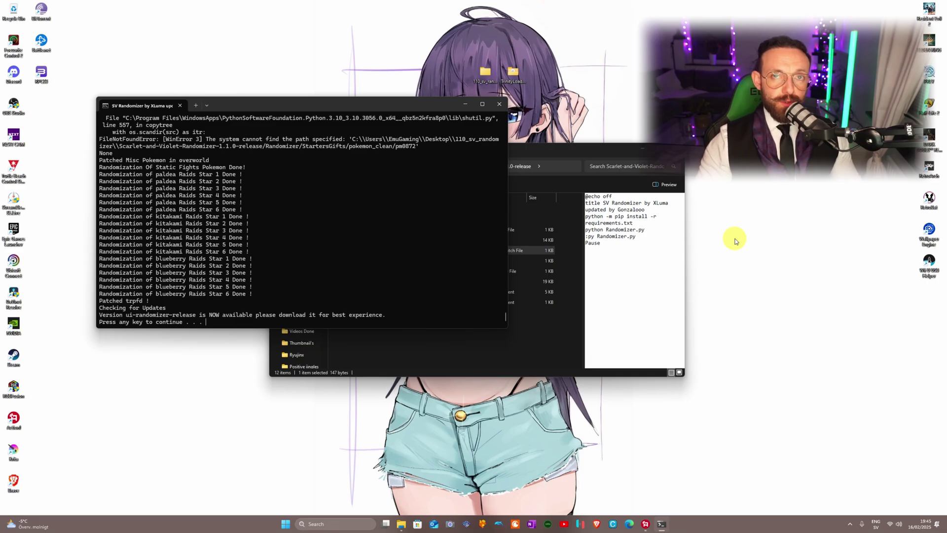
{"action": "key", "text": "Return"}
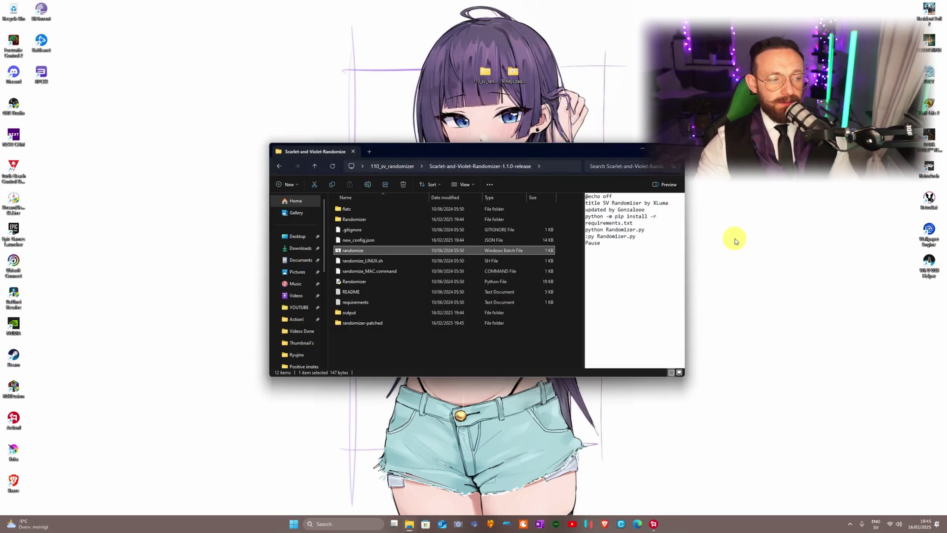
Inspect the randomizer-patched folder, close that window, and select the desktop TrinityLoader folder
{"action": "double_click", "coordinate": [372, 325]}
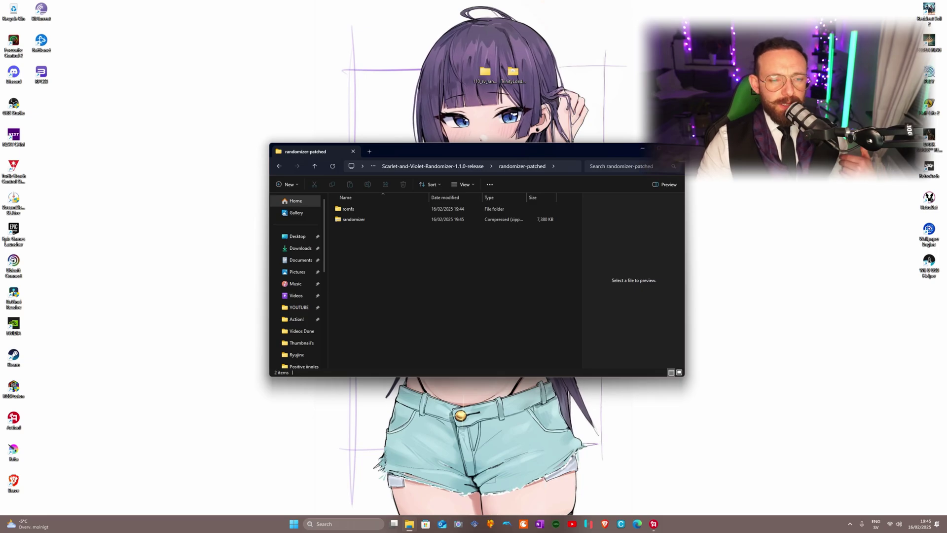
{"action": "left_click", "coordinate": [673, 148]}
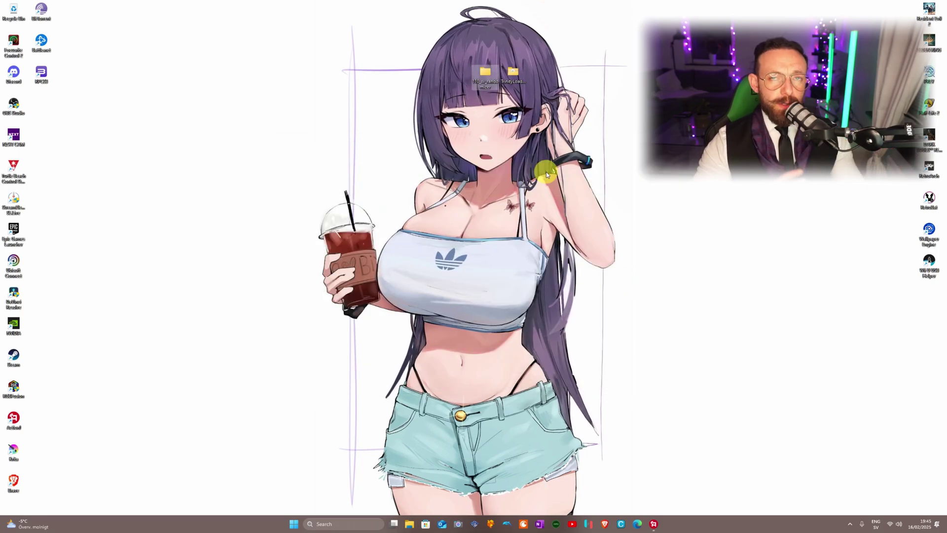
{"action": "left_click", "coordinate": [513, 71]}
Launch TrinityModLoader.exe from the TrinityLoader folder
{"action": "double_click", "coordinate": [513, 72]}
{"action": "scroll", "coordinate": [380, 228], "scroll_direction": "down", "scroll_amount": 6}
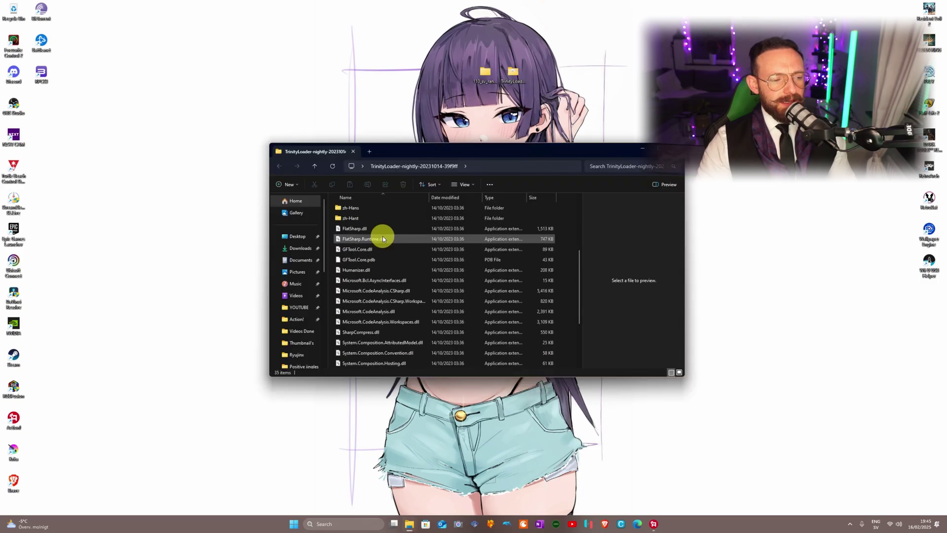
{"action": "double_click", "coordinate": [362, 343]}
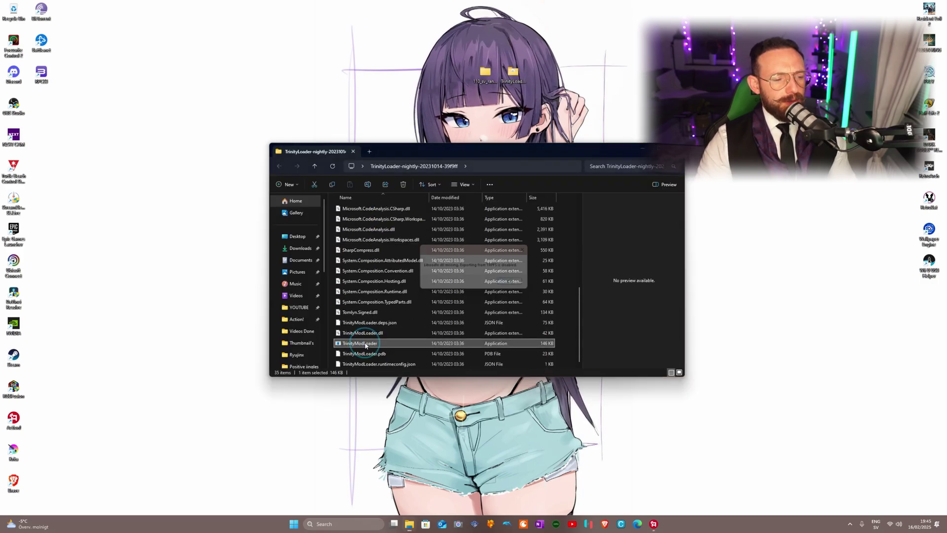
Download the missing hash files and dismiss the startup warnings and game-folder prompt
{"action": "left_click", "coordinate": [515, 285]}
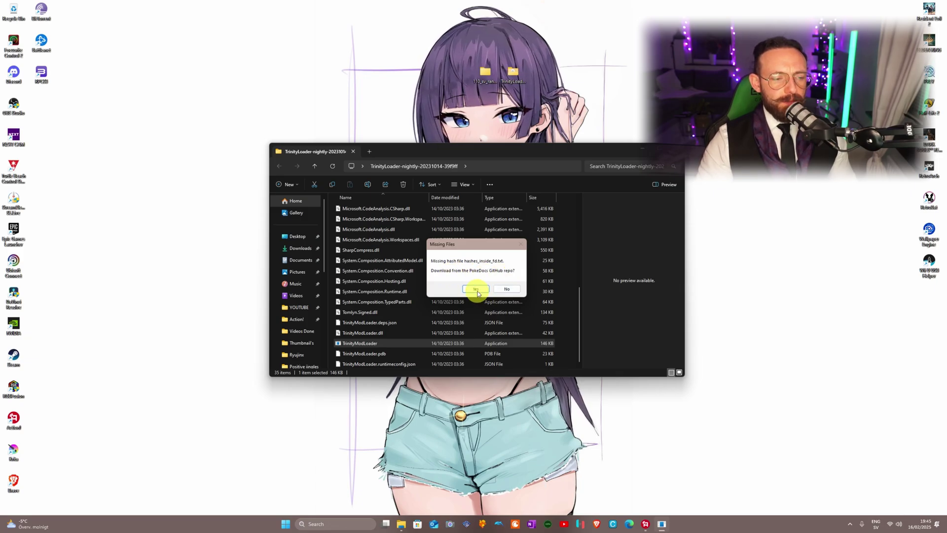
{"action": "left_click", "coordinate": [475, 289]}
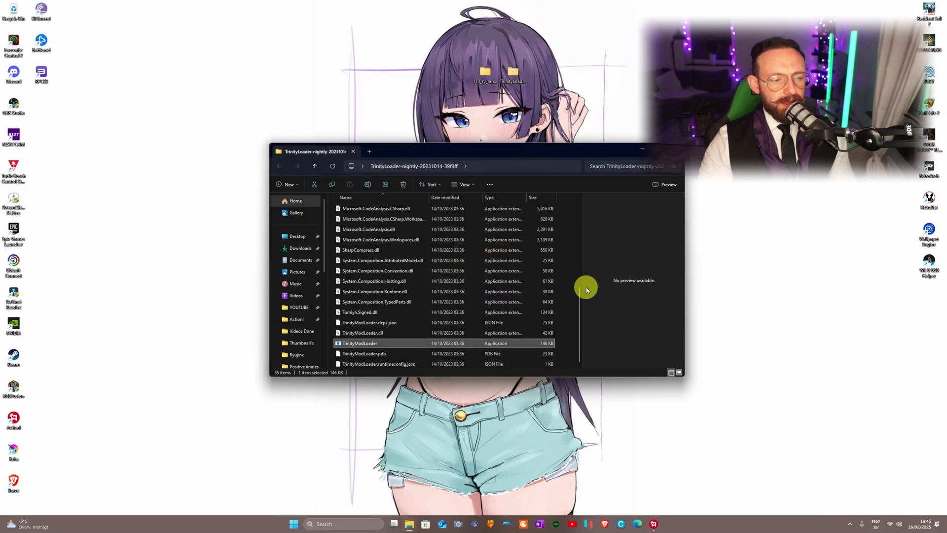
{"action": "left_click", "coordinate": [509, 289]}
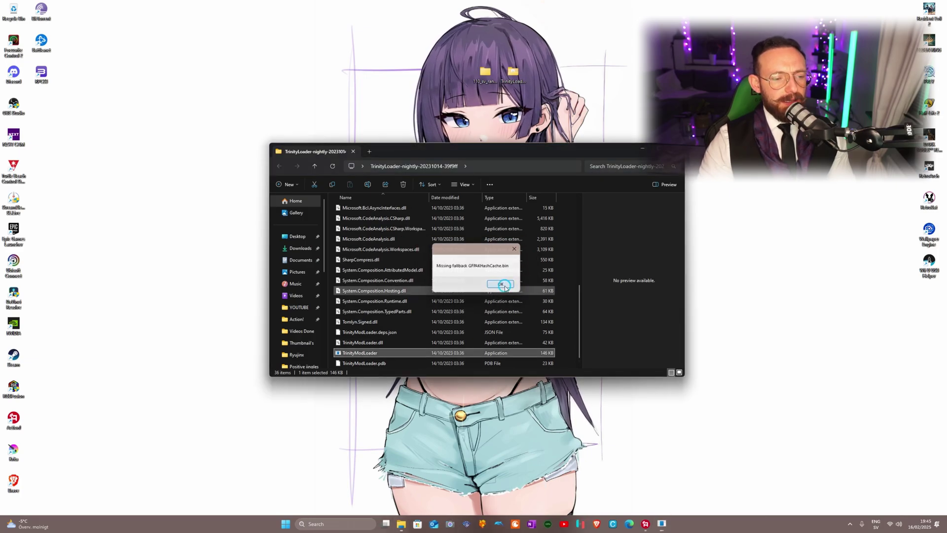
{"action": "left_click", "coordinate": [500, 284]}
{"action": "left_click", "coordinate": [437, 20]}
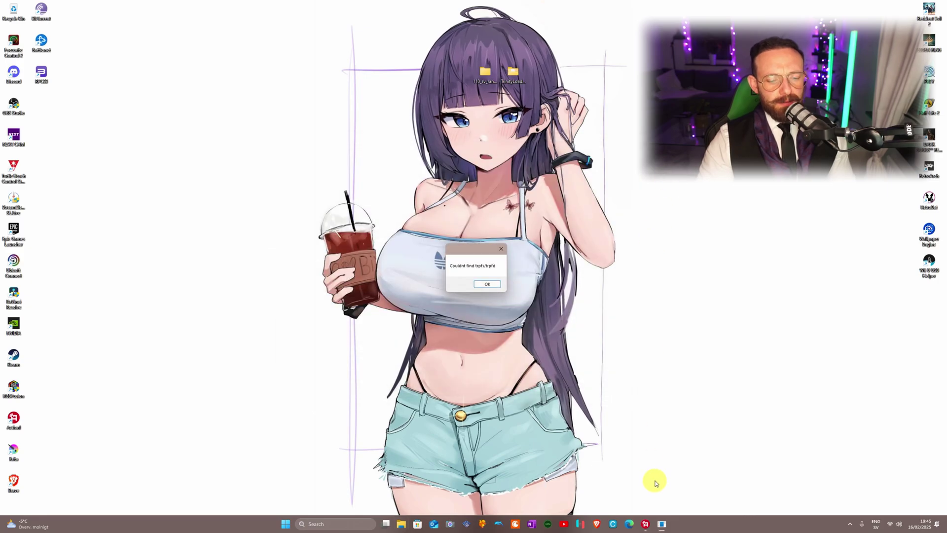
{"action": "key", "text": "Return"}
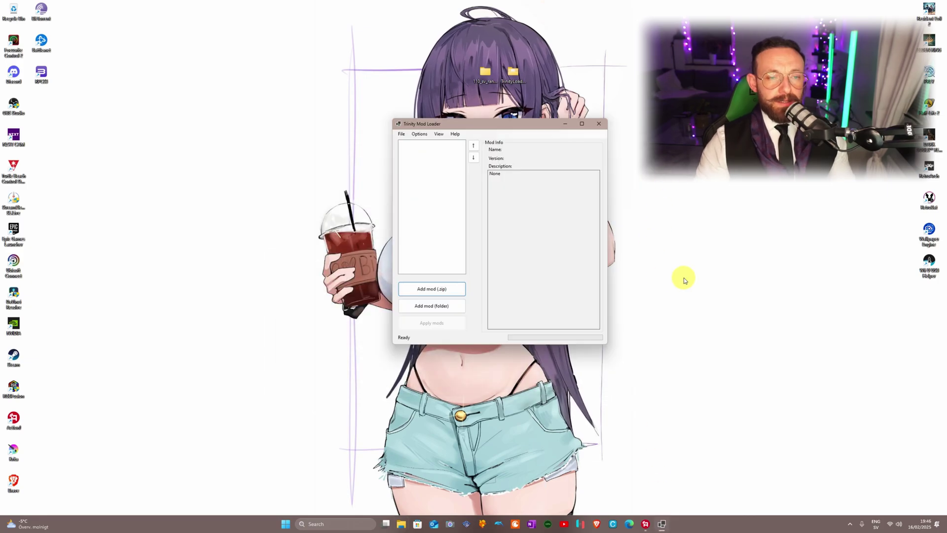
Set Downloads\RomFs as the base folder and acknowledge the installable mods message
{"action": "left_click", "coordinate": [401, 134]}
{"action": "left_click", "coordinate": [427, 154]}
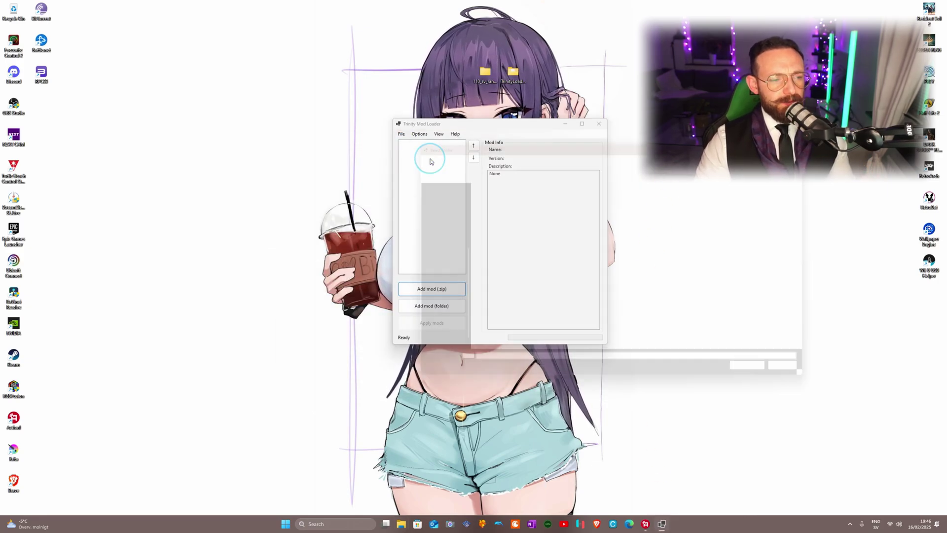
{"action": "left_click", "coordinate": [478, 205]}
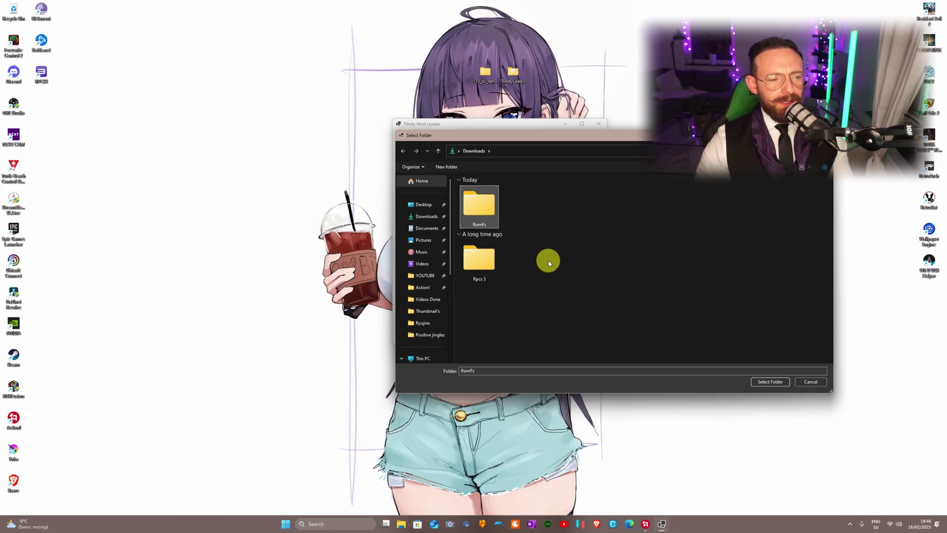
{"action": "left_click", "coordinate": [770, 381]}
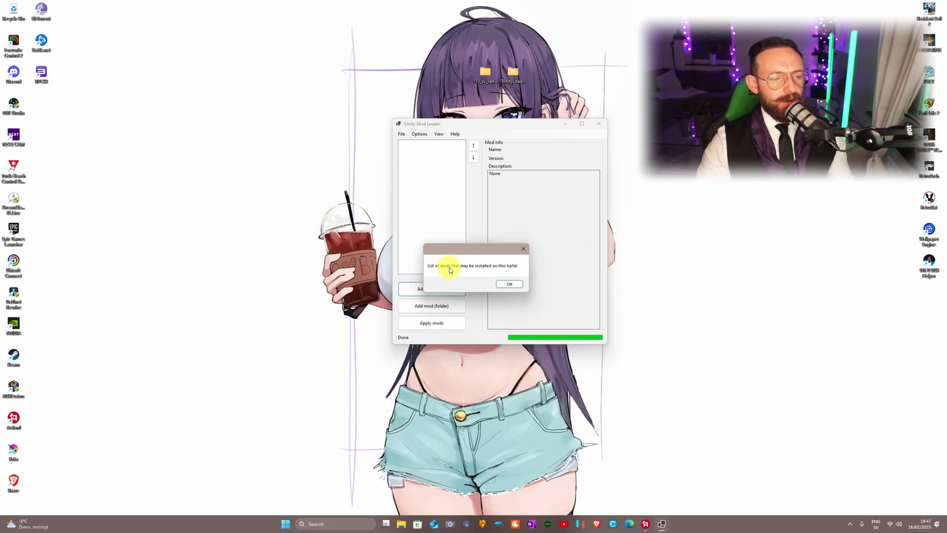
{"action": "left_click", "coordinate": [512, 284]}
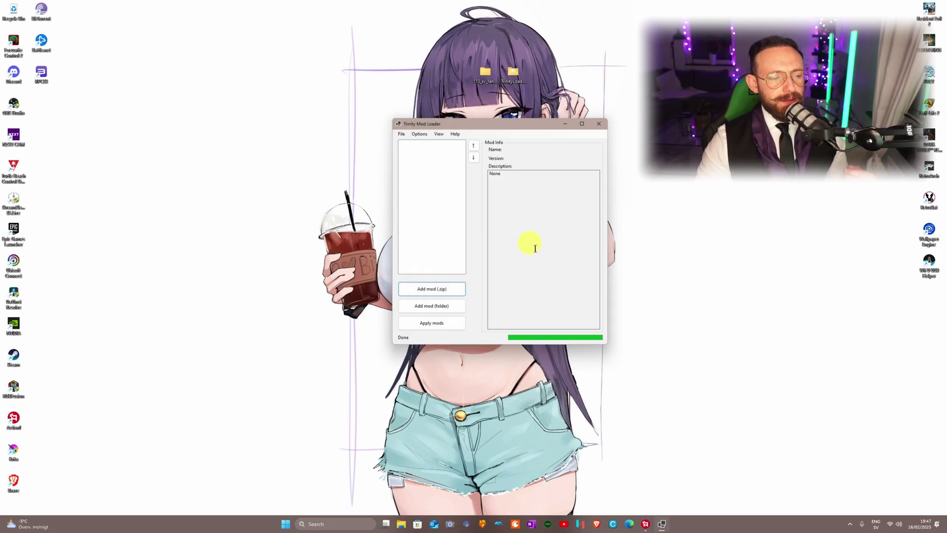
Add randomizer.zip from Desktop\110_sv_randomizer\...\randomizer-patched to the mod list
{"action": "left_click", "coordinate": [430, 291]}
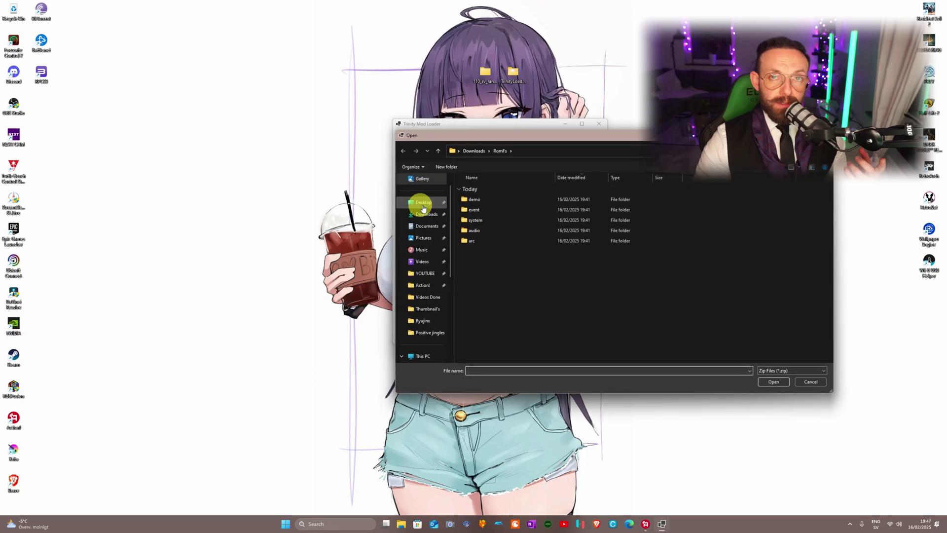
{"action": "left_click", "coordinate": [423, 207]}
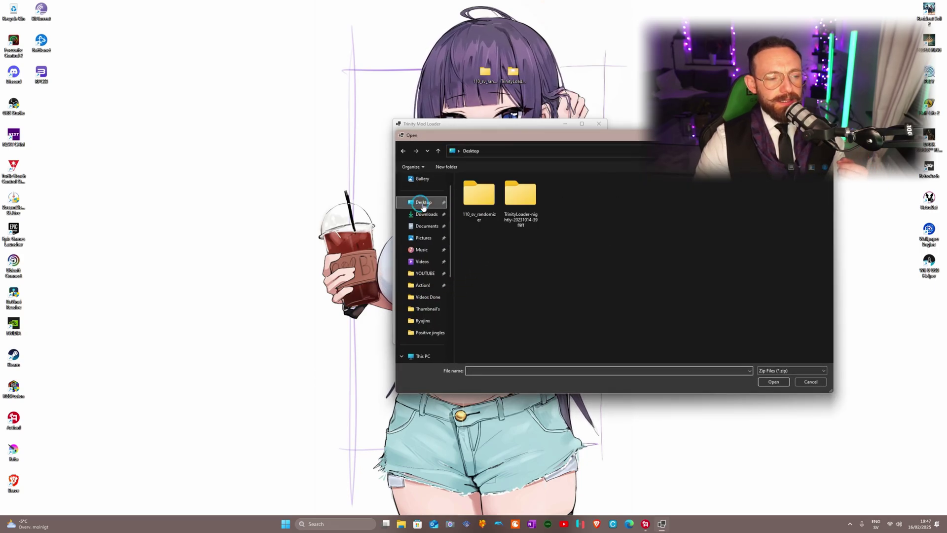
{"action": "double_click", "coordinate": [476, 198]}
{"action": "double_click", "coordinate": [490, 190]}
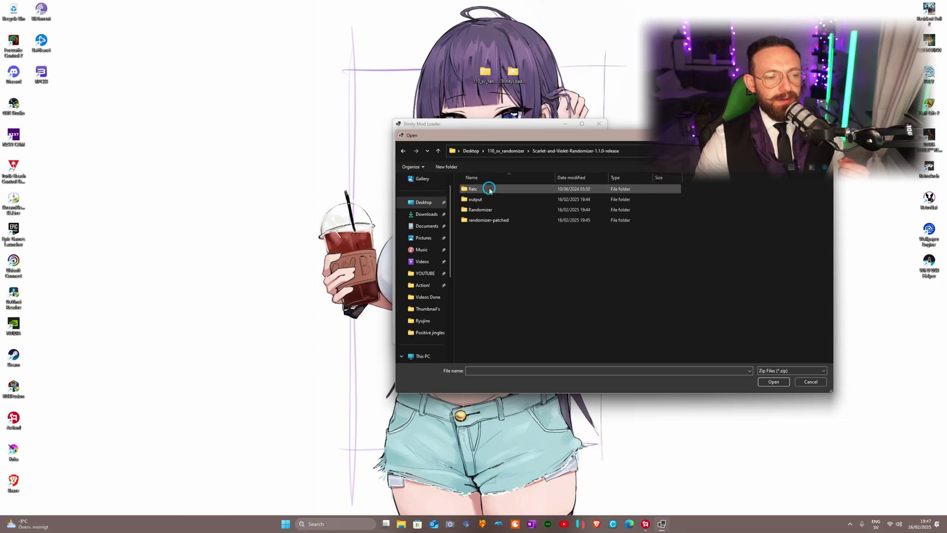
{"action": "double_click", "coordinate": [483, 220]}
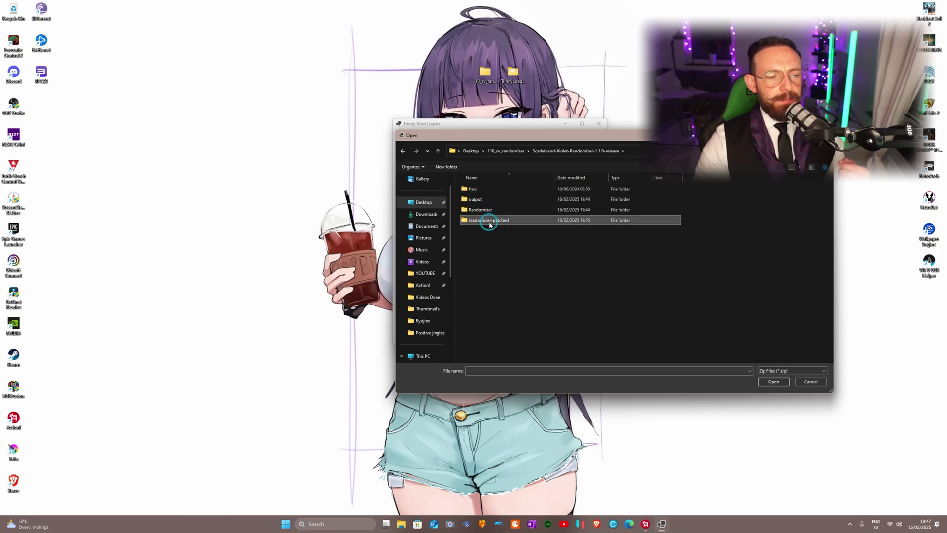
{"action": "left_click", "coordinate": [483, 200]}
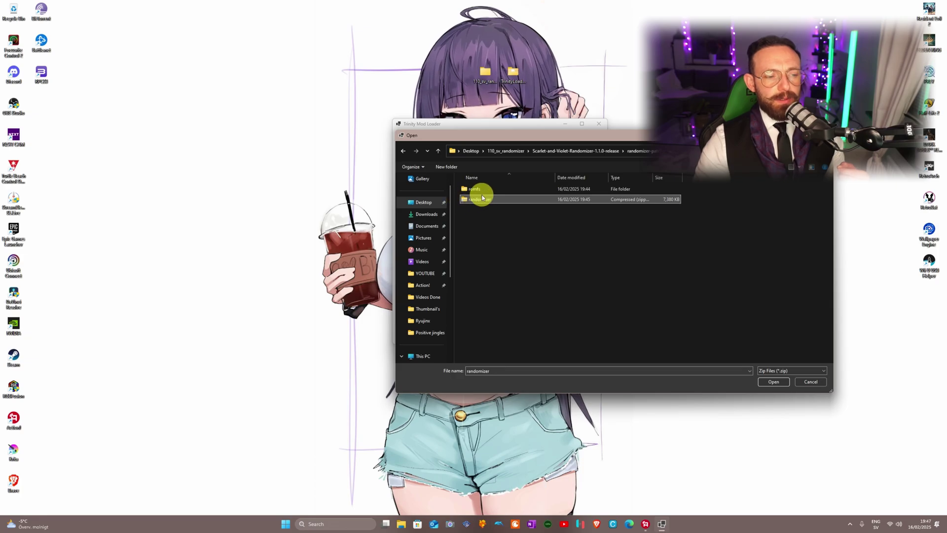
{"action": "left_click", "coordinate": [773, 382]}
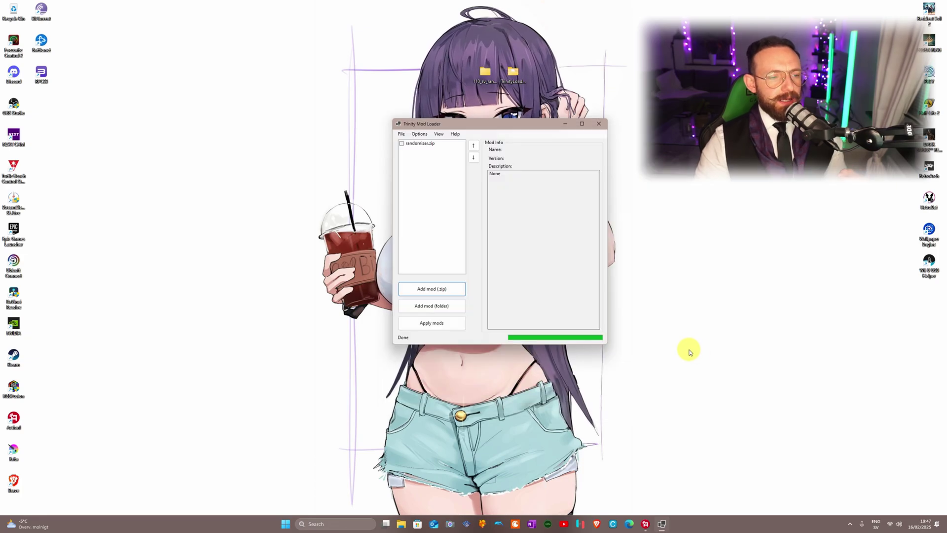
Enable randomizer.zip and apply the mods
{"action": "left_click", "coordinate": [401, 144]}
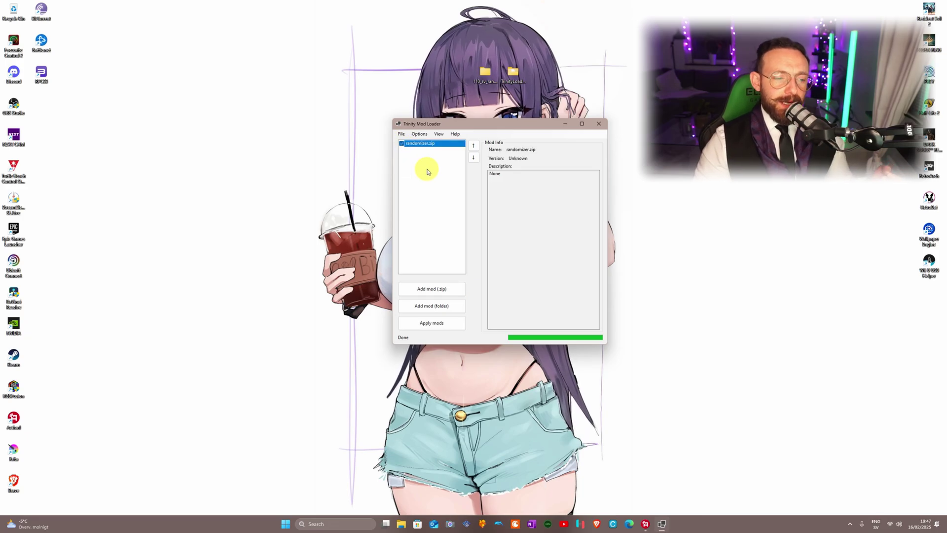
{"action": "left_click", "coordinate": [429, 324]}
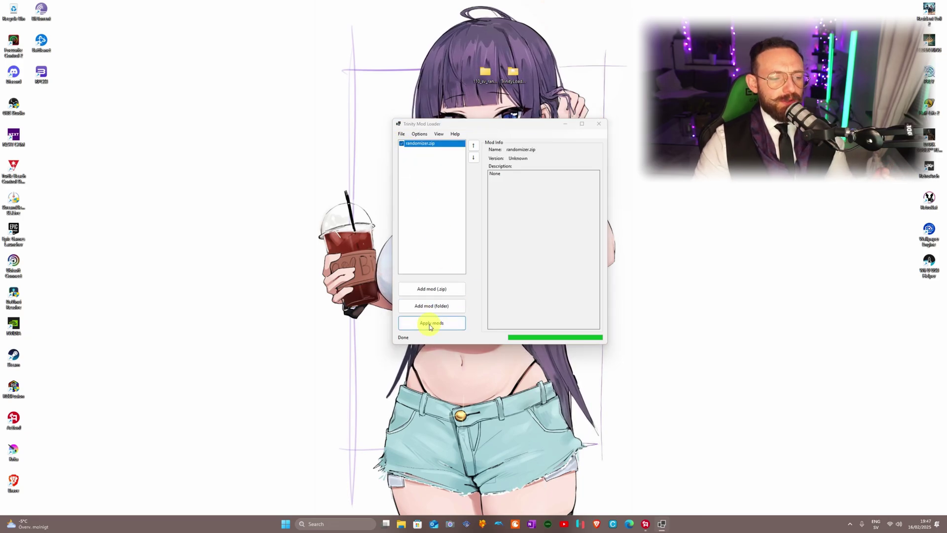
{"action": "left_click", "coordinate": [476, 284]}
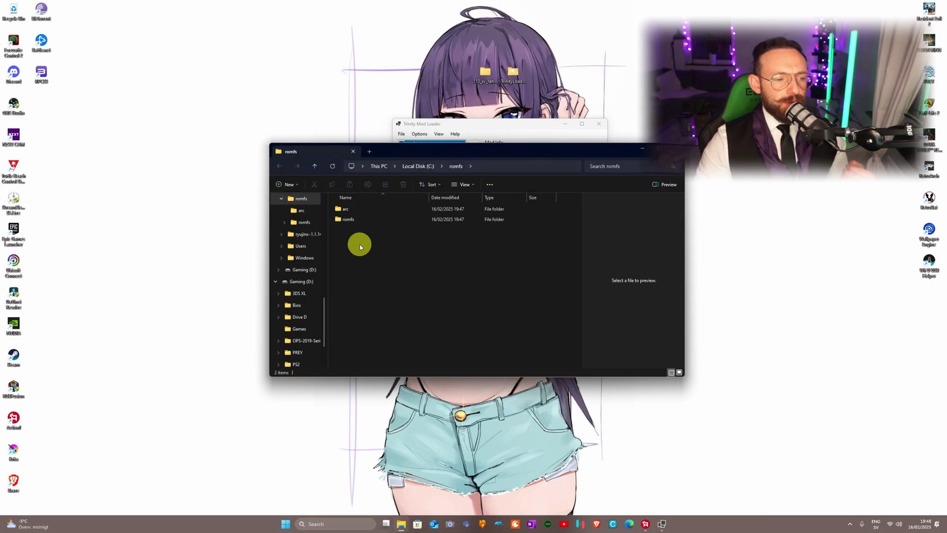
Copy the arc and romfs folders, minimize Explorer, and close Trinity Mod Loader
{"action": "left_click_drag", "start_coordinate": [358, 230], "coordinate": [364, 209]}
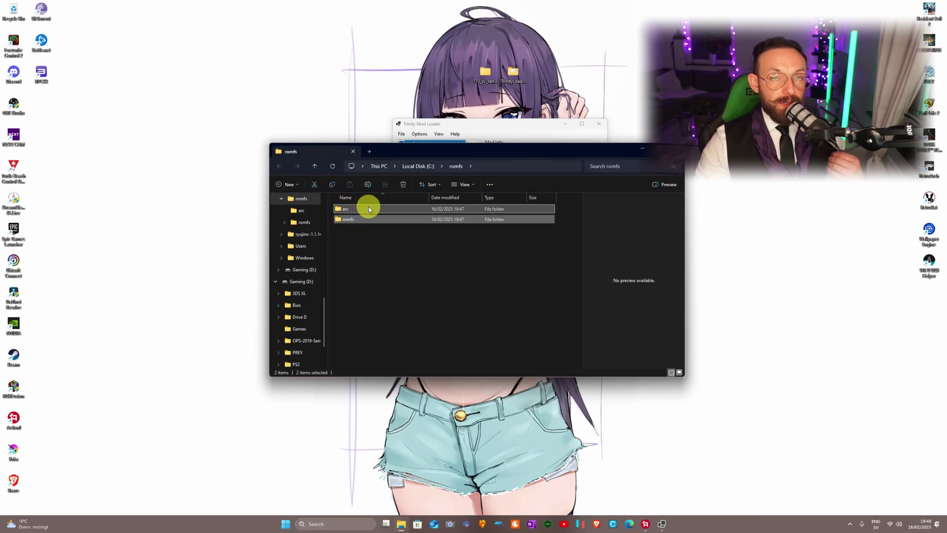
{"action": "right_click", "coordinate": [369, 209]}
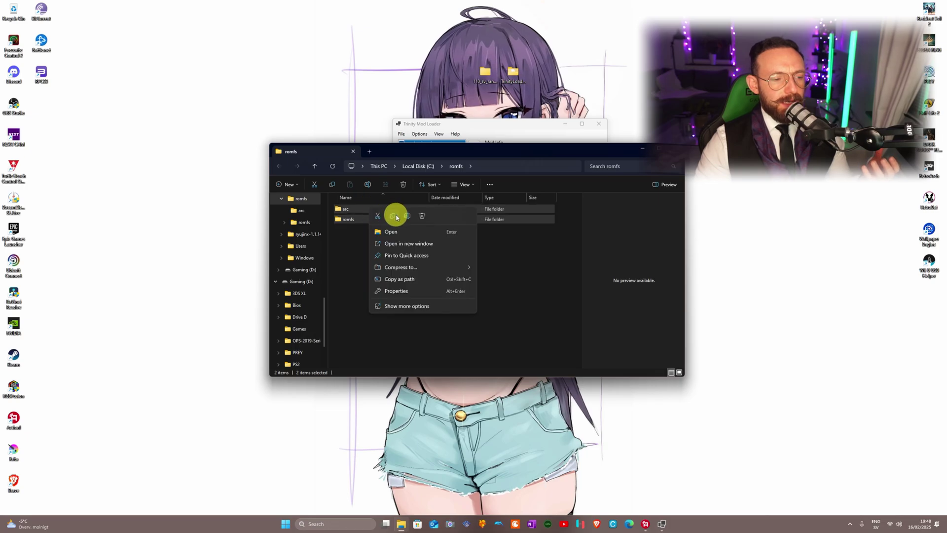
{"action": "left_click", "coordinate": [392, 217]}
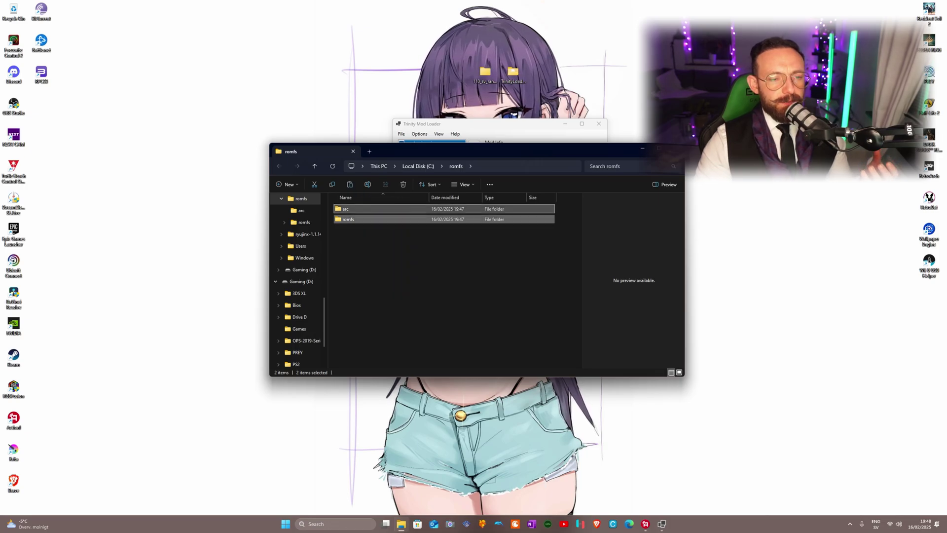
{"action": "left_click", "coordinate": [642, 147]}
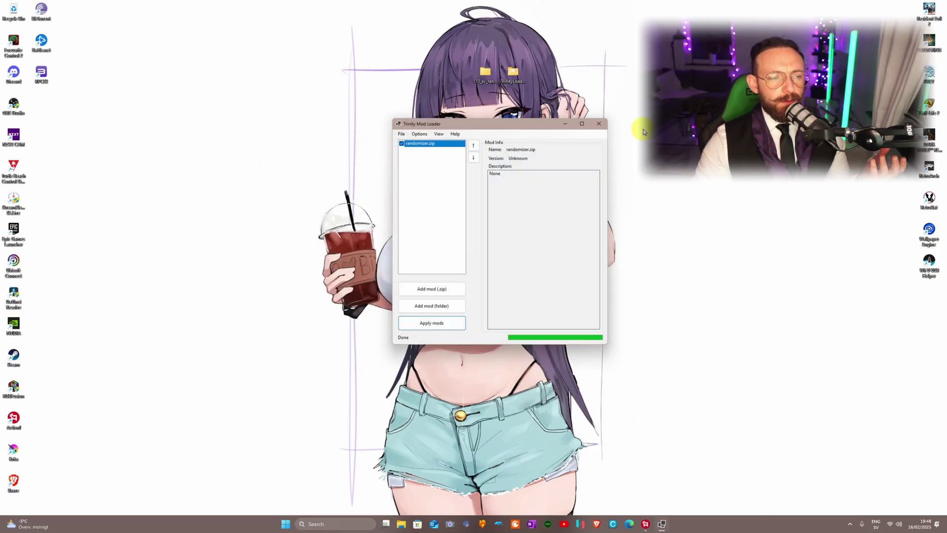
{"action": "left_click", "coordinate": [601, 125]}
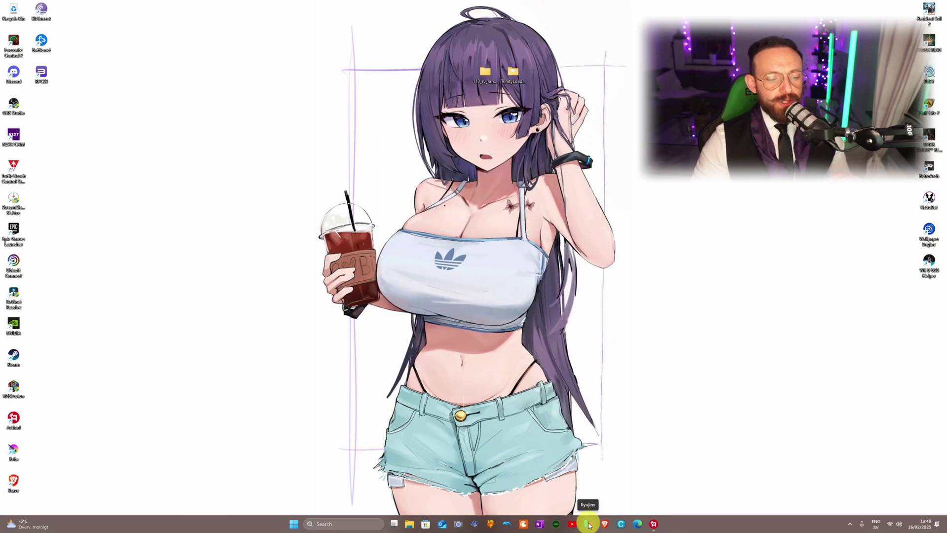
Open Pokémon Violet's mods directory (01008f6008c5e000) from the Ryujinx game list
{"action": "scroll", "coordinate": [273, 217], "scroll_direction": "down", "scroll_amount": 5}
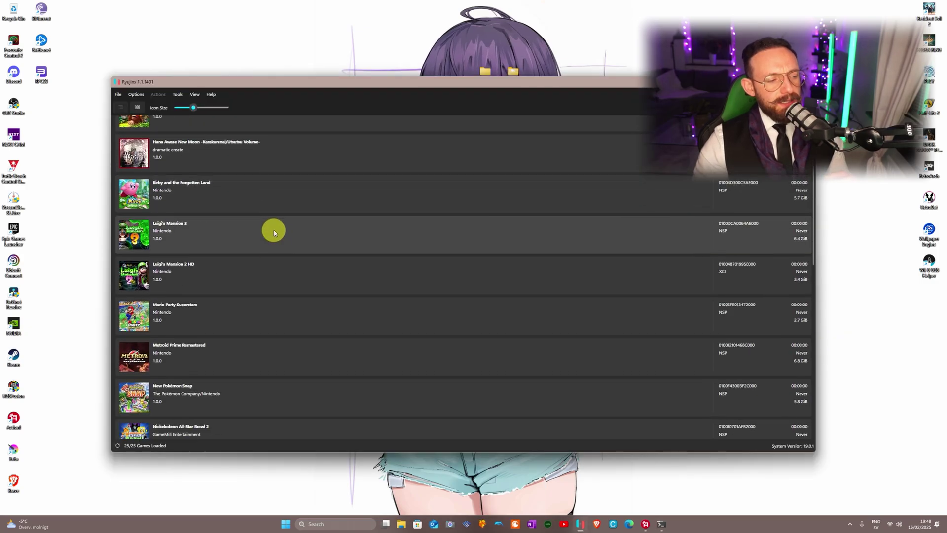
{"action": "scroll", "coordinate": [274, 242], "scroll_direction": "down", "scroll_amount": 3}
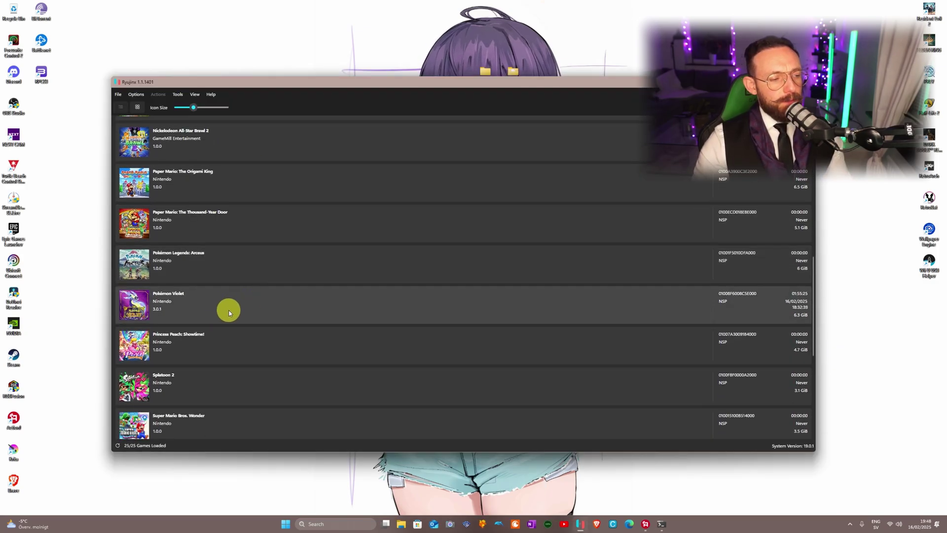
{"action": "right_click", "coordinate": [235, 305]}
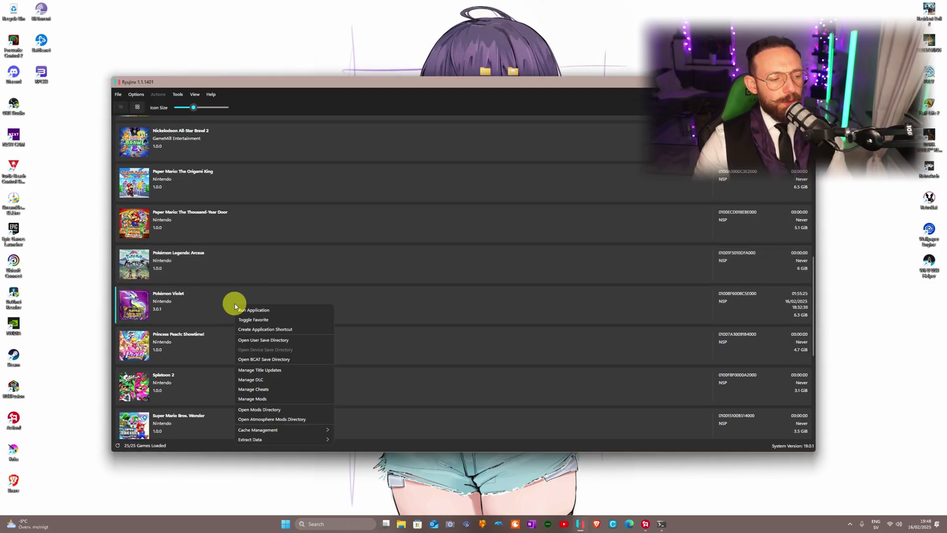
{"action": "left_click", "coordinate": [271, 409]}
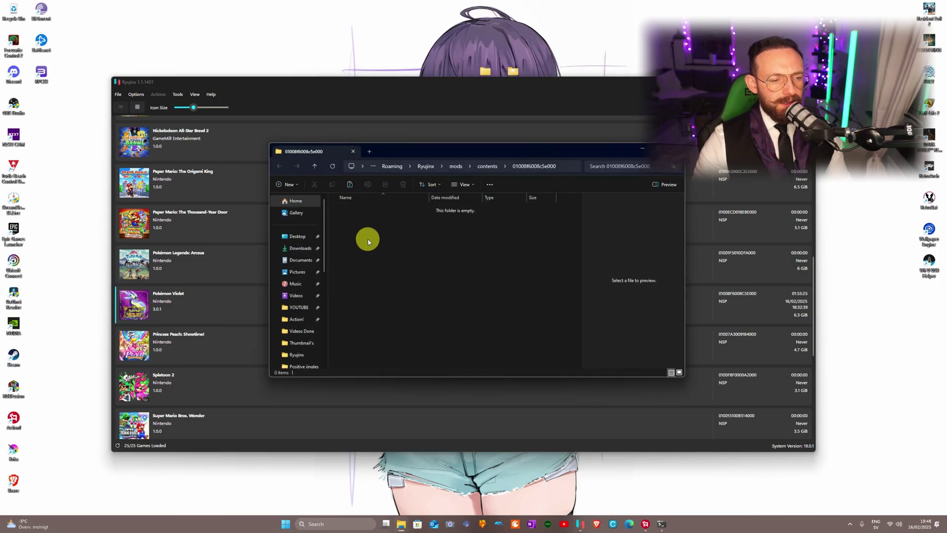
Create a new folder named Random in the mods directory
{"action": "right_click", "coordinate": [368, 241]}
{"action": "mouse_move", "coordinate": [459, 314]}
{"action": "left_click", "coordinate": [488, 317]}
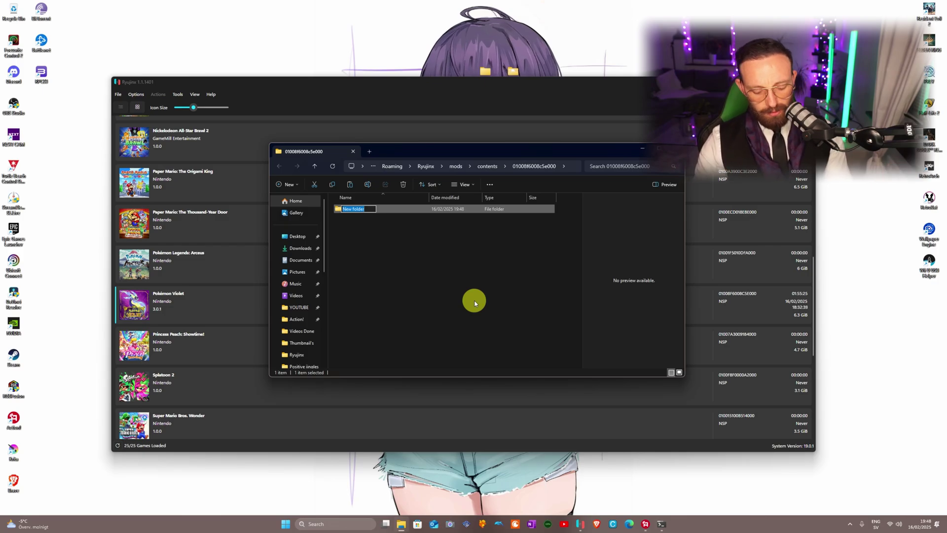
{"action": "type", "text": "Random"}
{"action": "key", "text": "Return"}
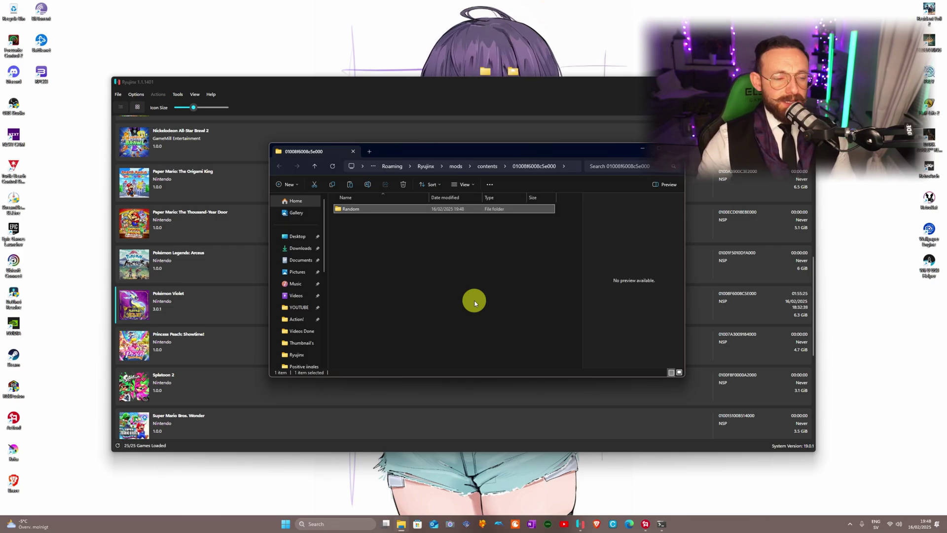
Paste the arc and romfs folders into Random and close the Explorer window
{"action": "double_click", "coordinate": [362, 211]}
{"action": "right_click", "coordinate": [393, 245]}
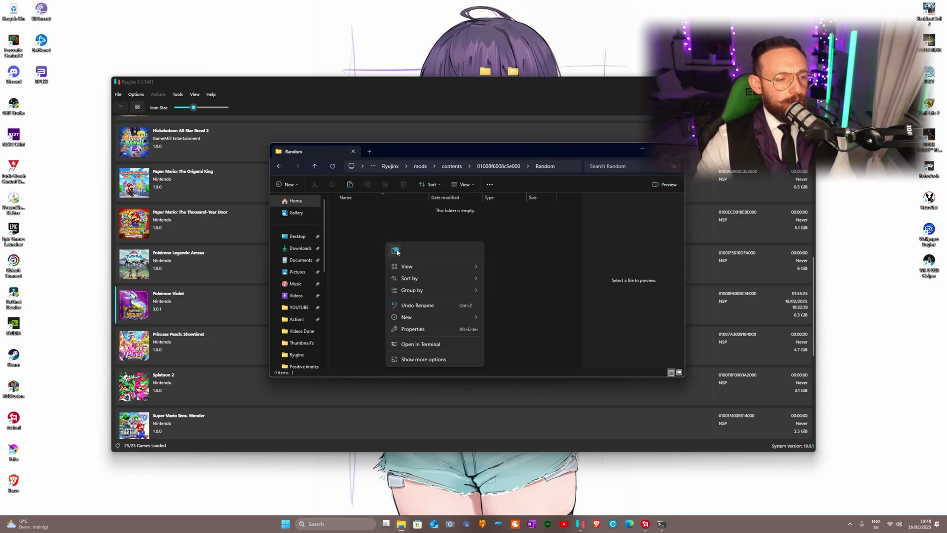
{"action": "left_click", "coordinate": [395, 251]}
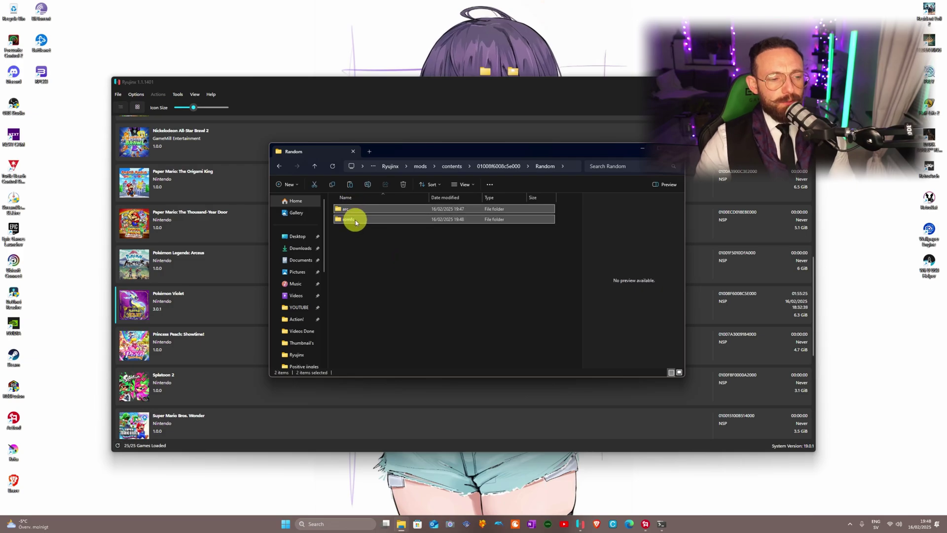
{"action": "key", "text": "alt+F4"}
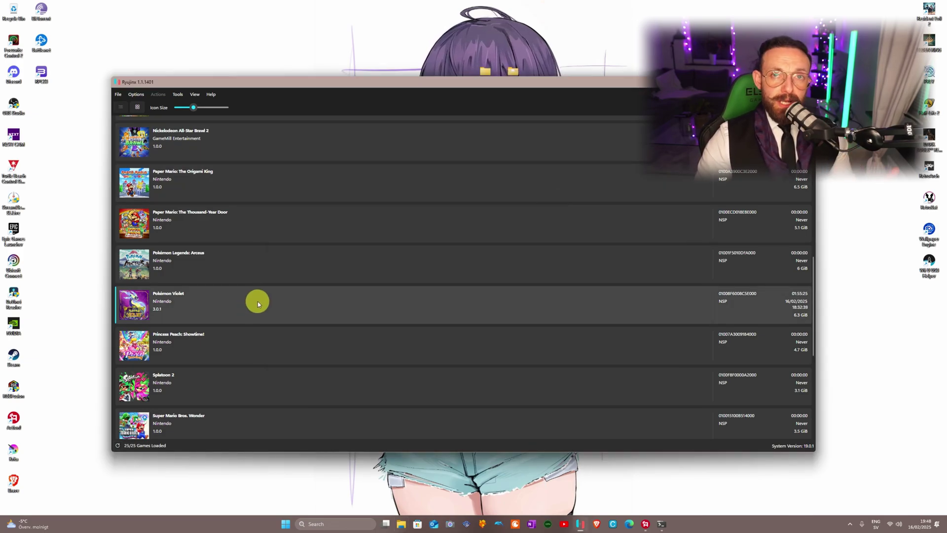
Save Pokémon Violet's mod list in Manage Mods with the Random mod included
{"action": "right_click", "coordinate": [247, 308]}
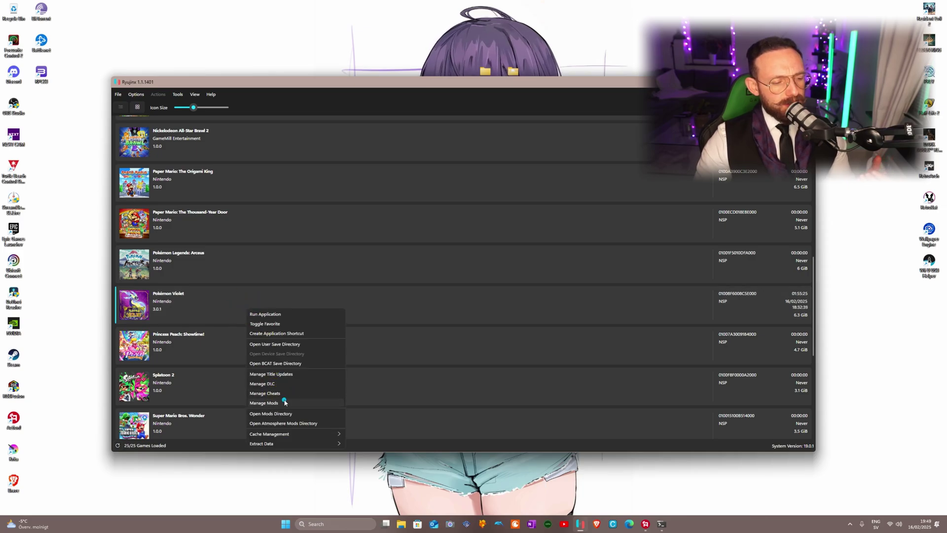
{"action": "left_click", "coordinate": [305, 400]}
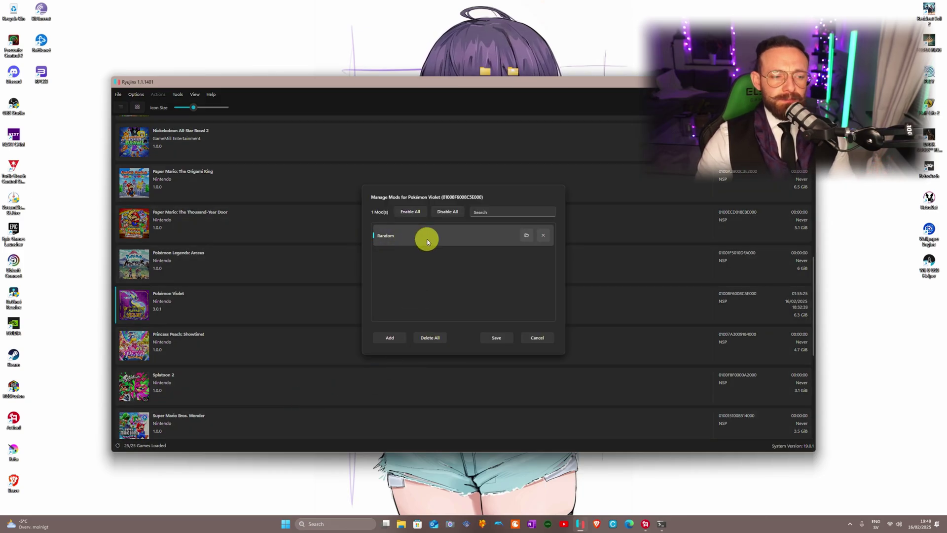
{"action": "left_click", "coordinate": [496, 337]}
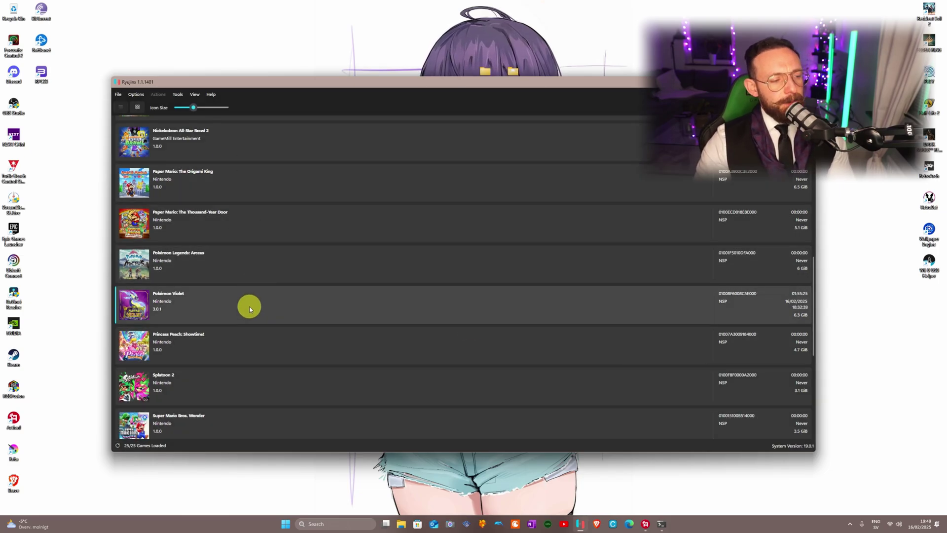